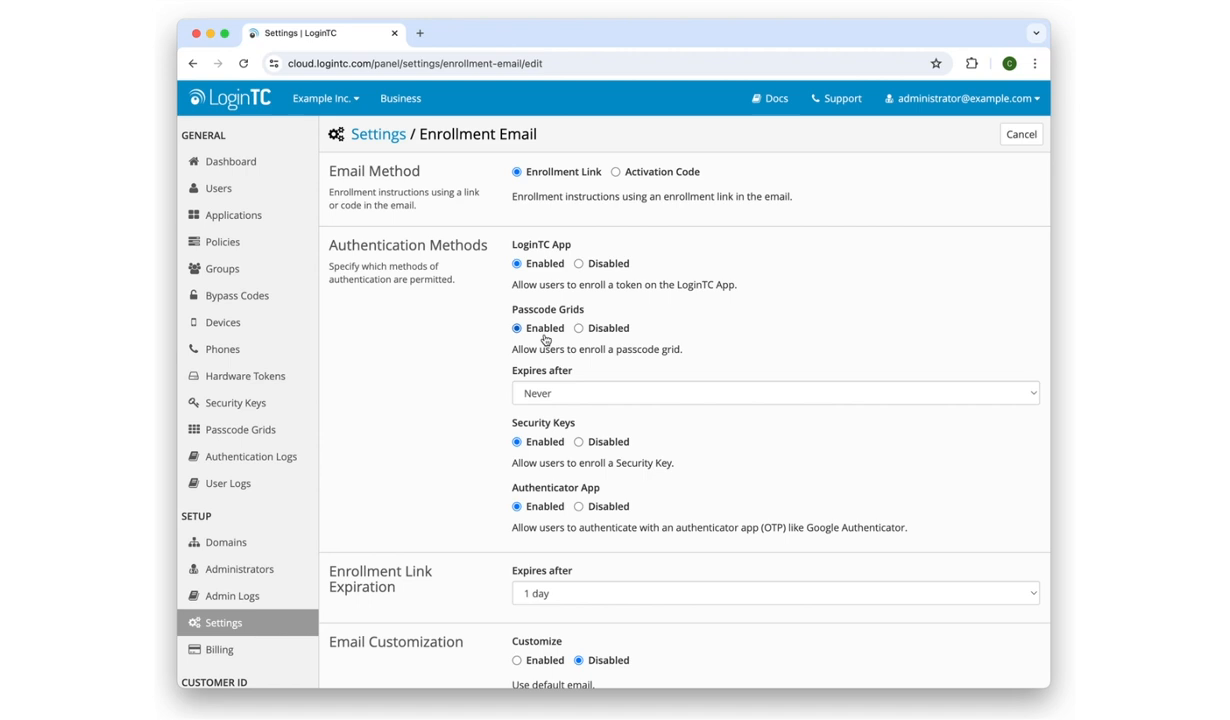
Set Passcode Grids 'Expires after' to Never and save the enrollment email preferences
{"action": "left_click", "coordinate": [609, 396]}
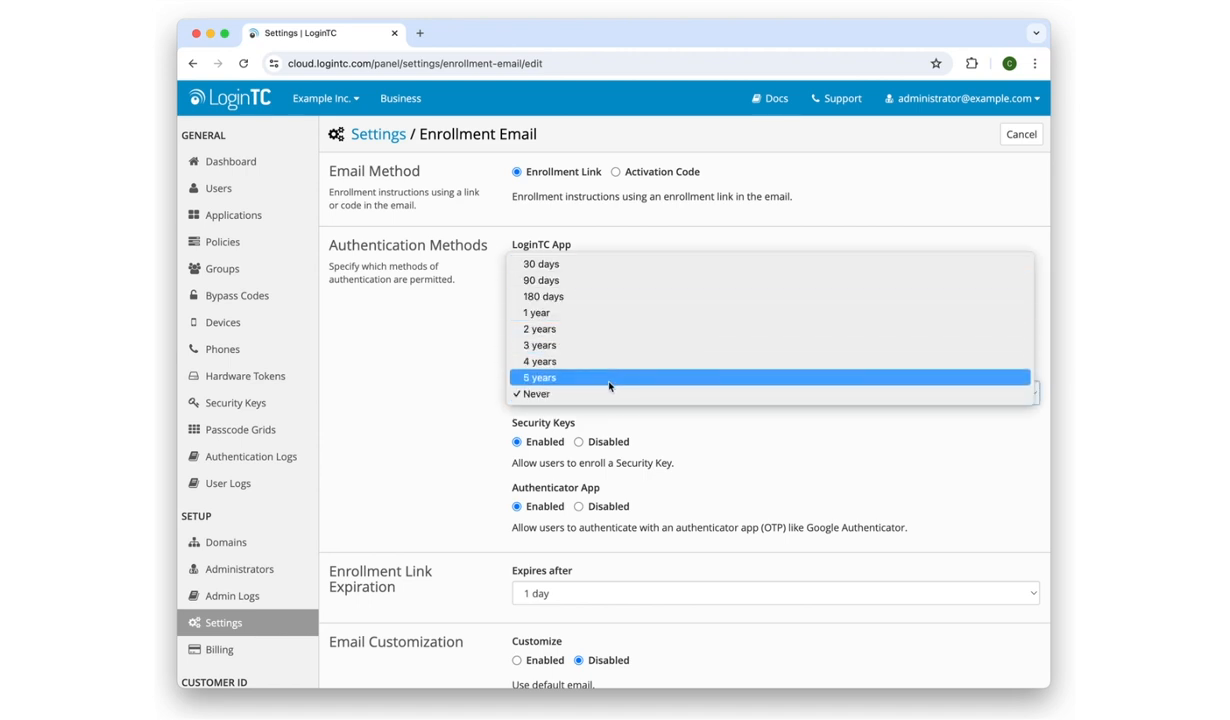
{"action": "left_click", "coordinate": [609, 396]}
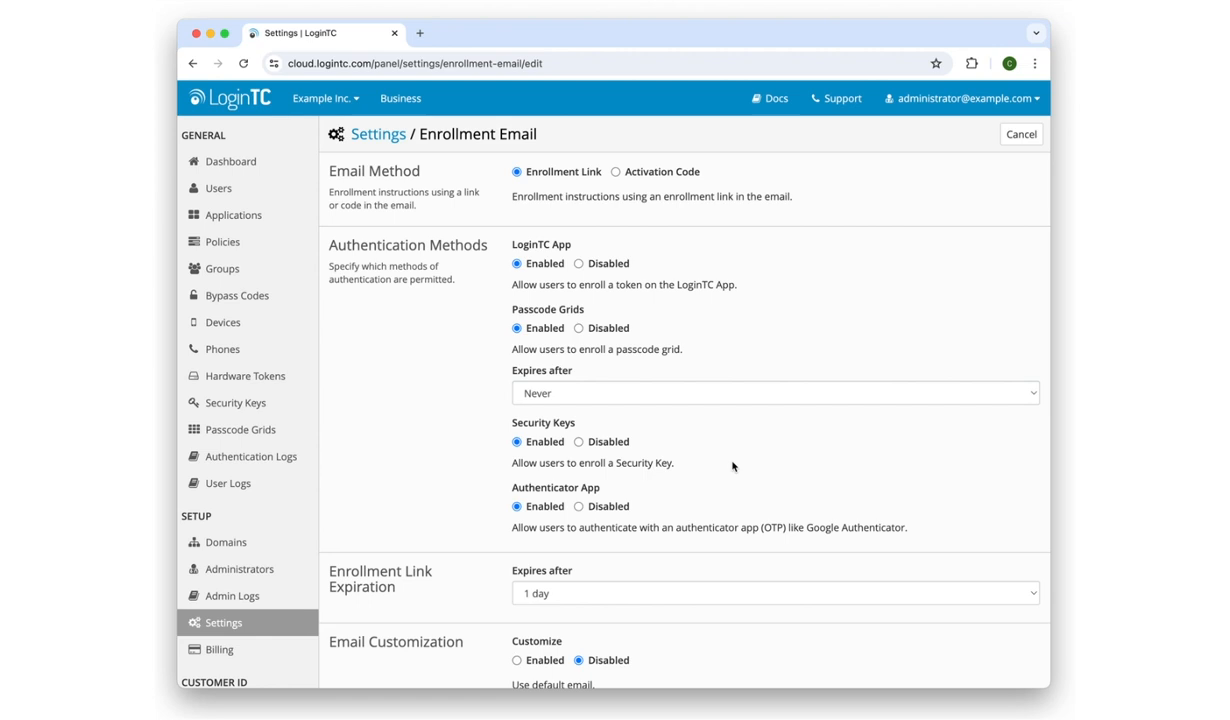
{"action": "scroll", "coordinate": [732, 466], "scroll_direction": "down", "scroll_amount": 1}
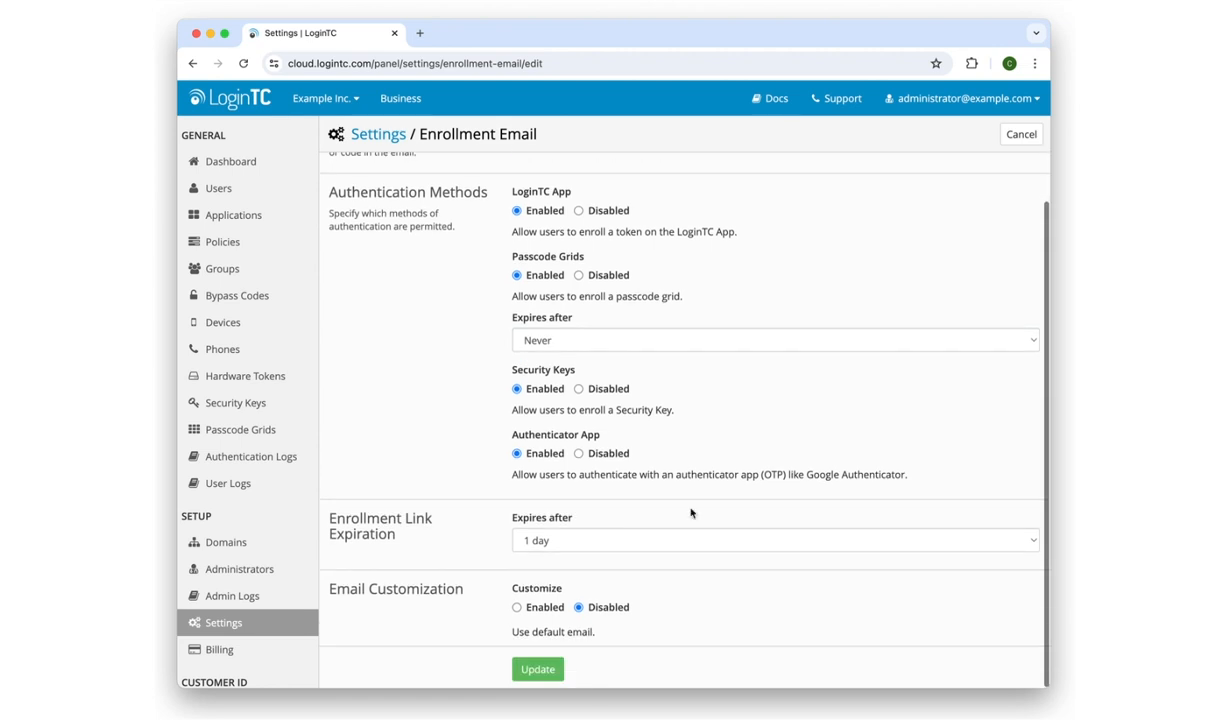
{"action": "left_click", "coordinate": [547, 668]}
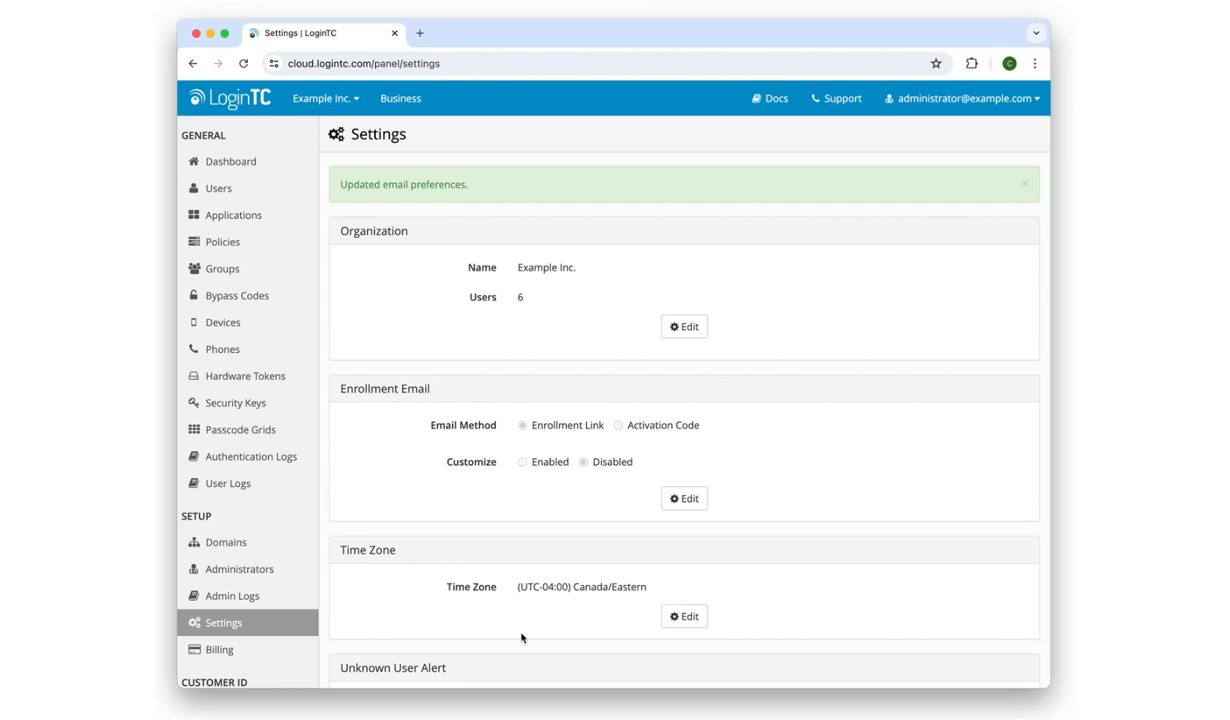
Send the first user in the Users list an enrollment email
{"action": "left_click", "coordinate": [249, 201]}
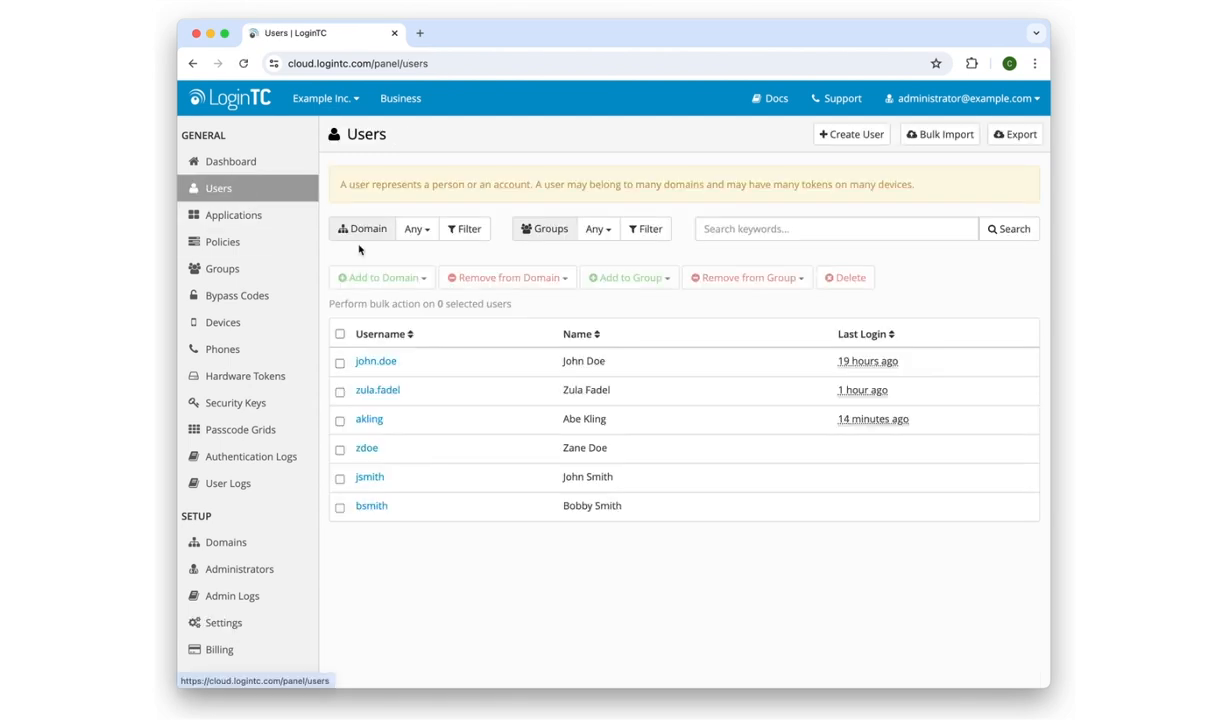
{"action": "left_click", "coordinate": [388, 360]}
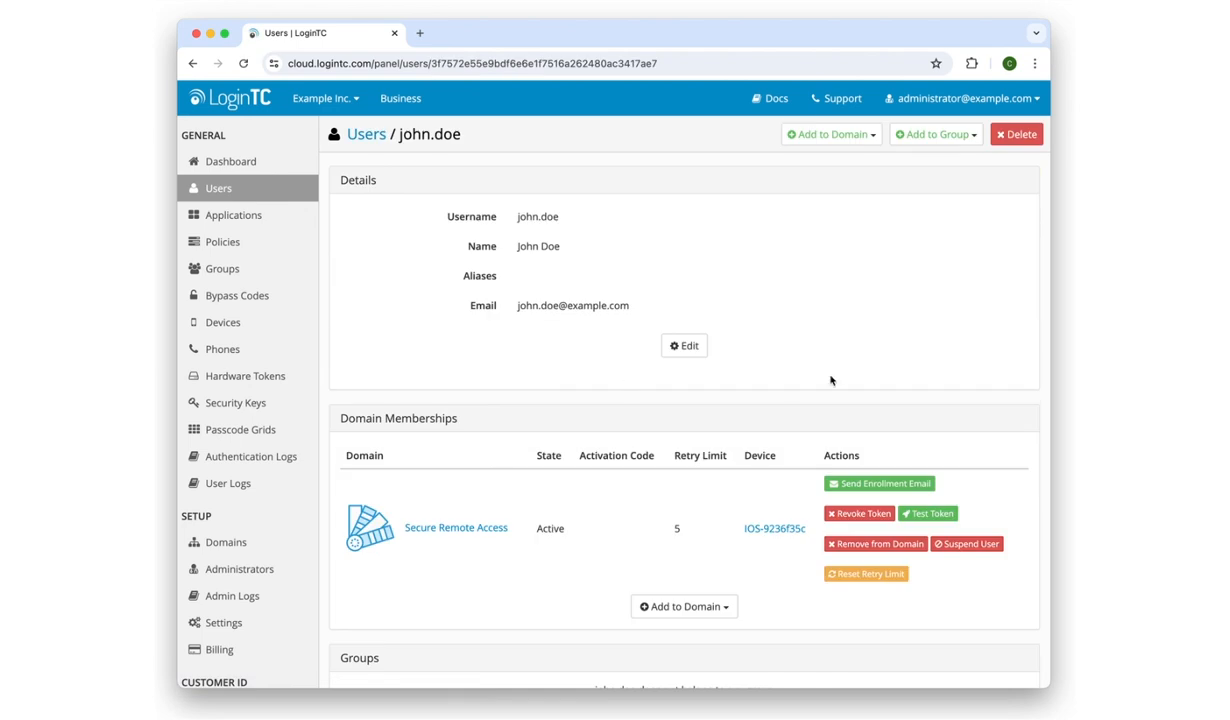
{"action": "left_click", "coordinate": [906, 486]}
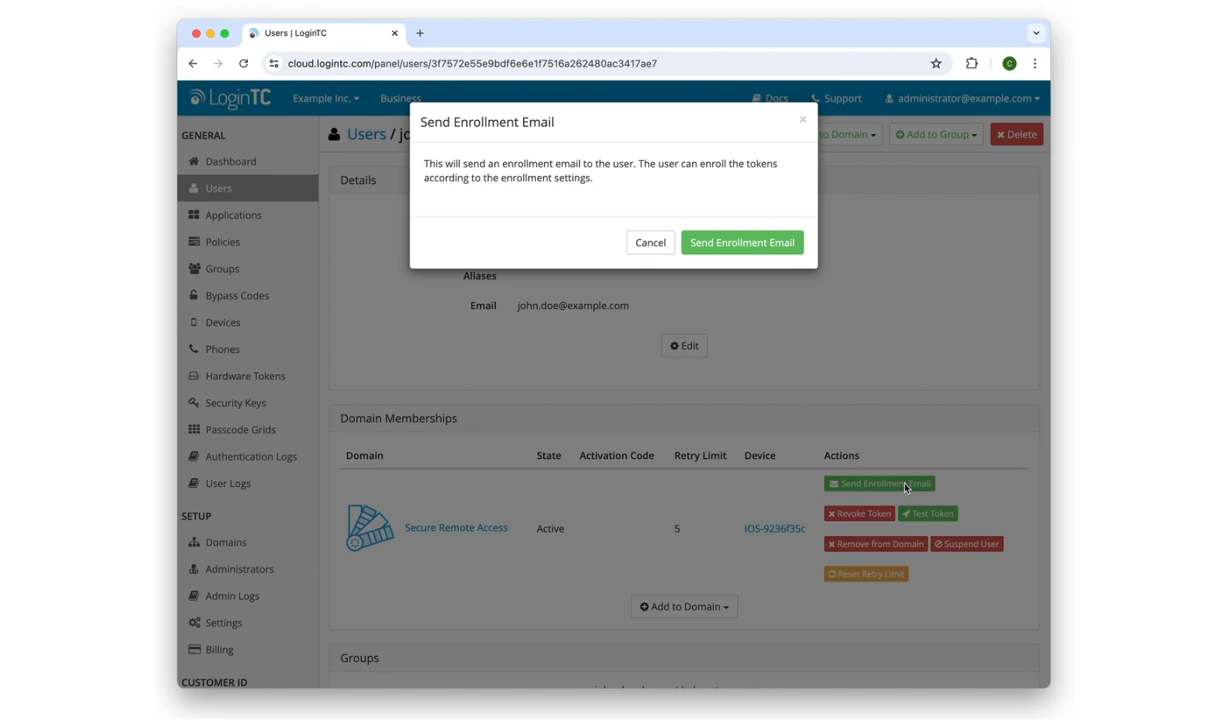
{"action": "left_click", "coordinate": [758, 243]}
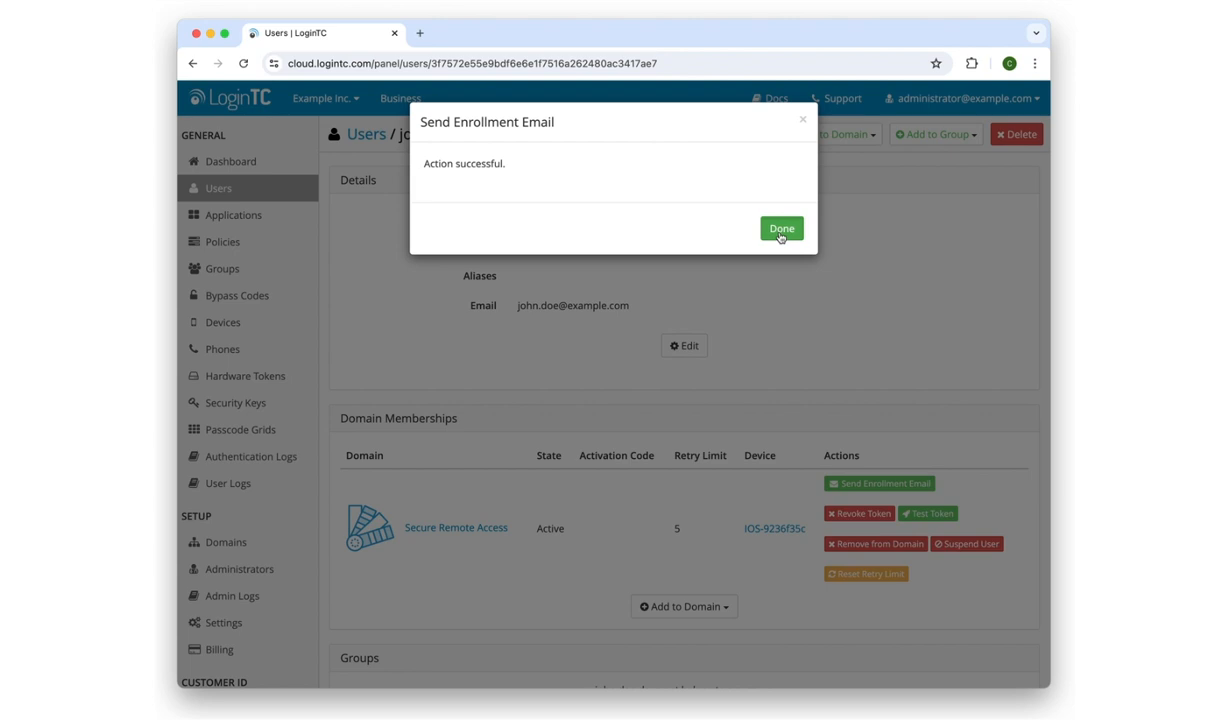
{"action": "left_click", "coordinate": [781, 231]}
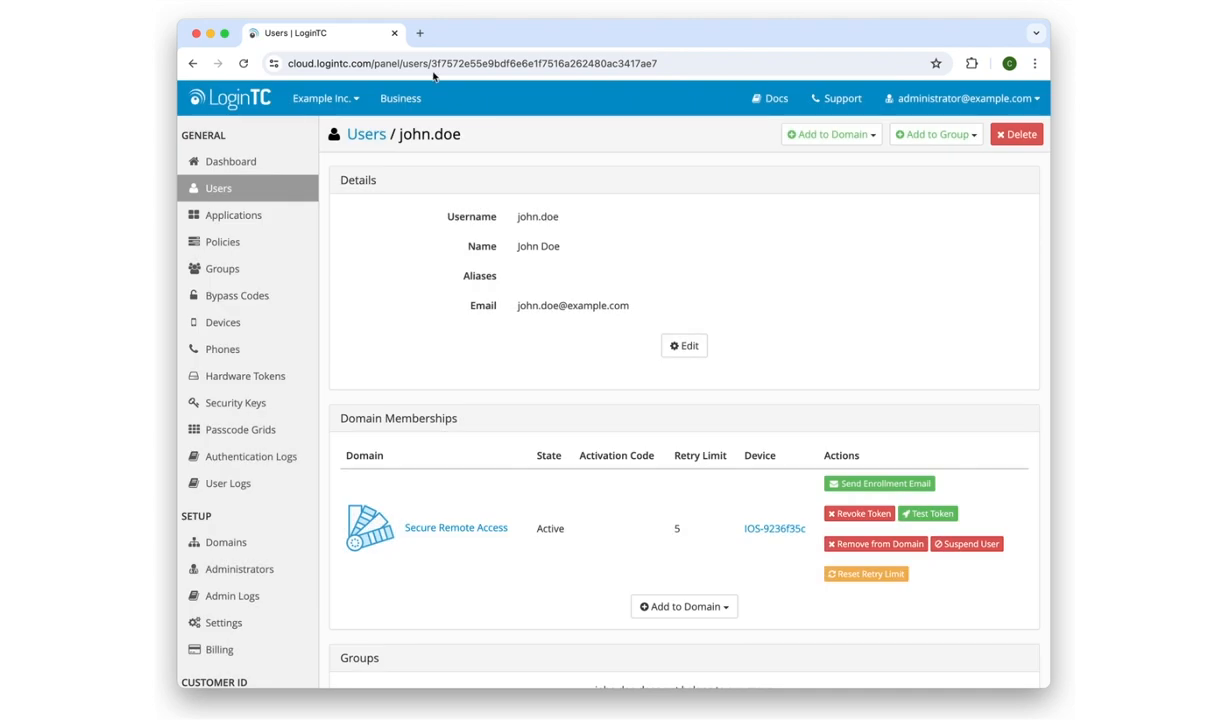
Open the welcome email in Gmail in a new tab and follow its enrollment link
{"action": "left_click", "coordinate": [419, 33]}
{"action": "left_click", "coordinate": [922, 129]}
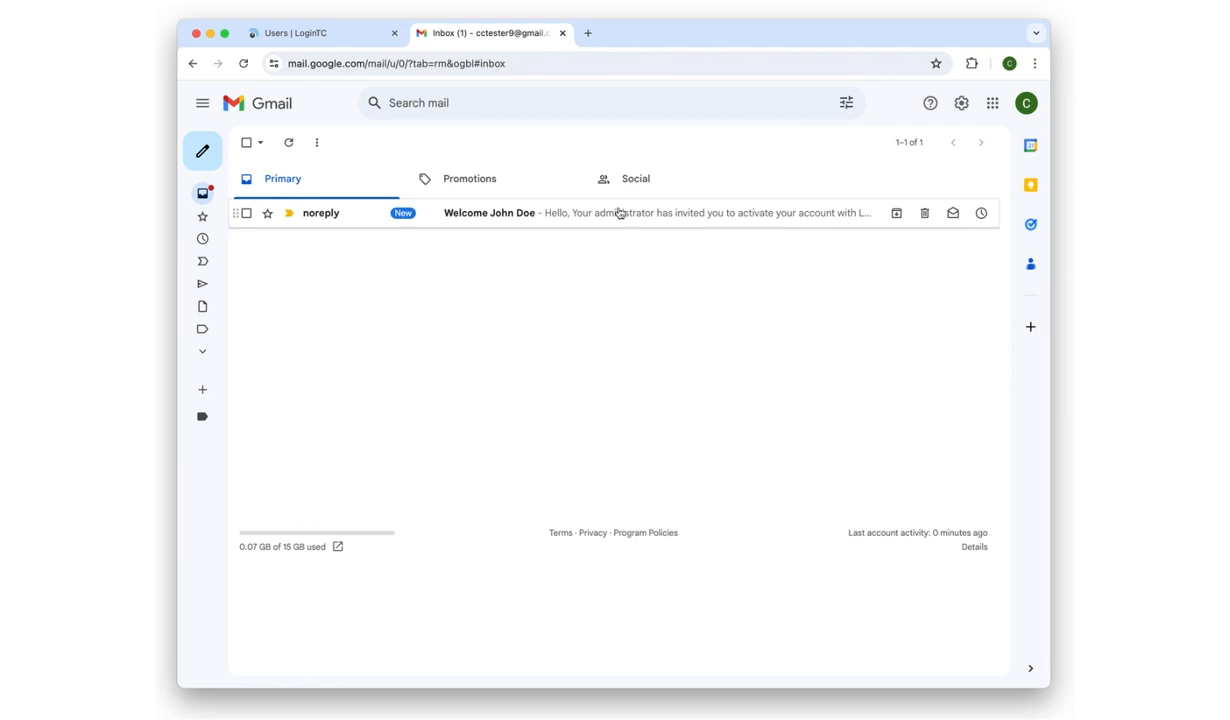
{"action": "left_click", "coordinate": [619, 211]}
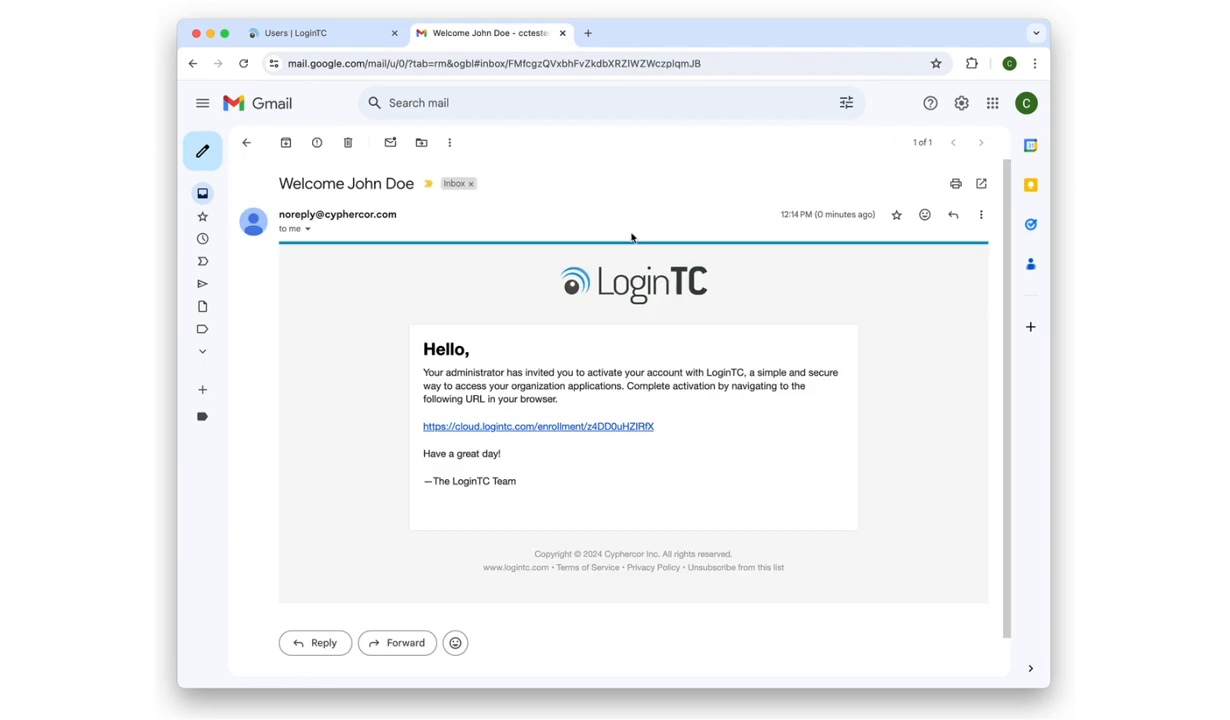
{"action": "left_click", "coordinate": [598, 415]}
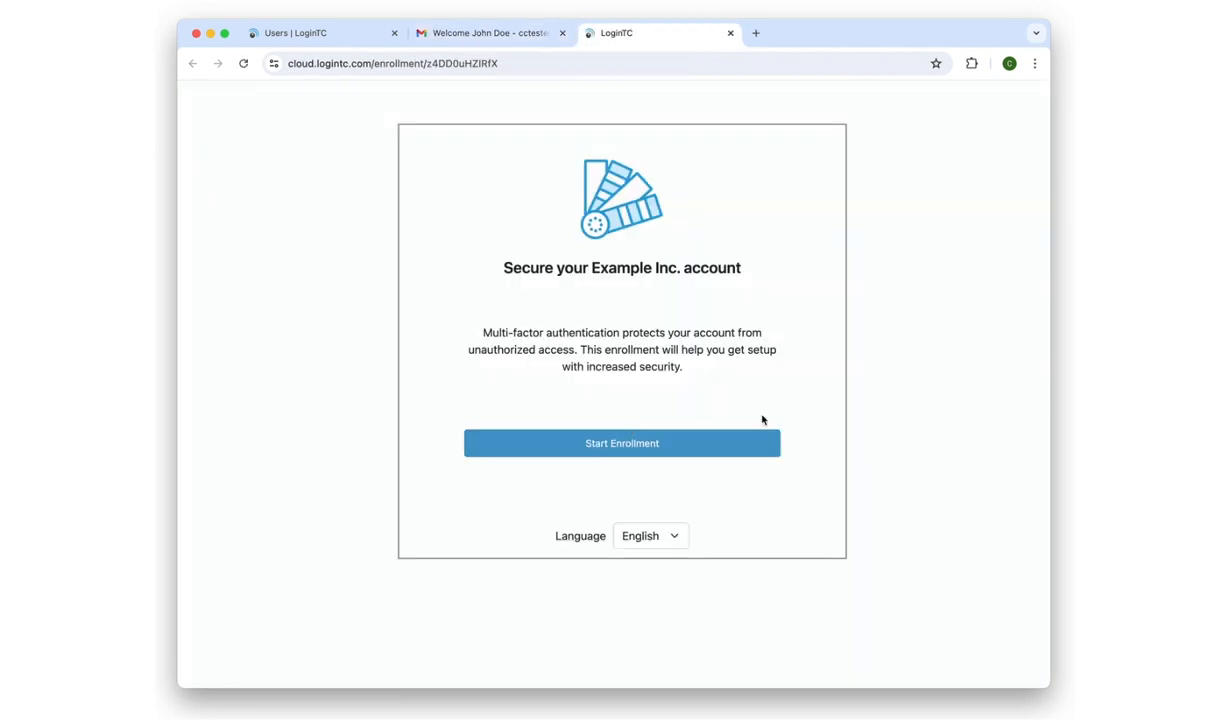
Start enrollment with Passcode Grid, save and open the grid PDF, then proceed to verification
{"action": "left_click", "coordinate": [760, 450]}
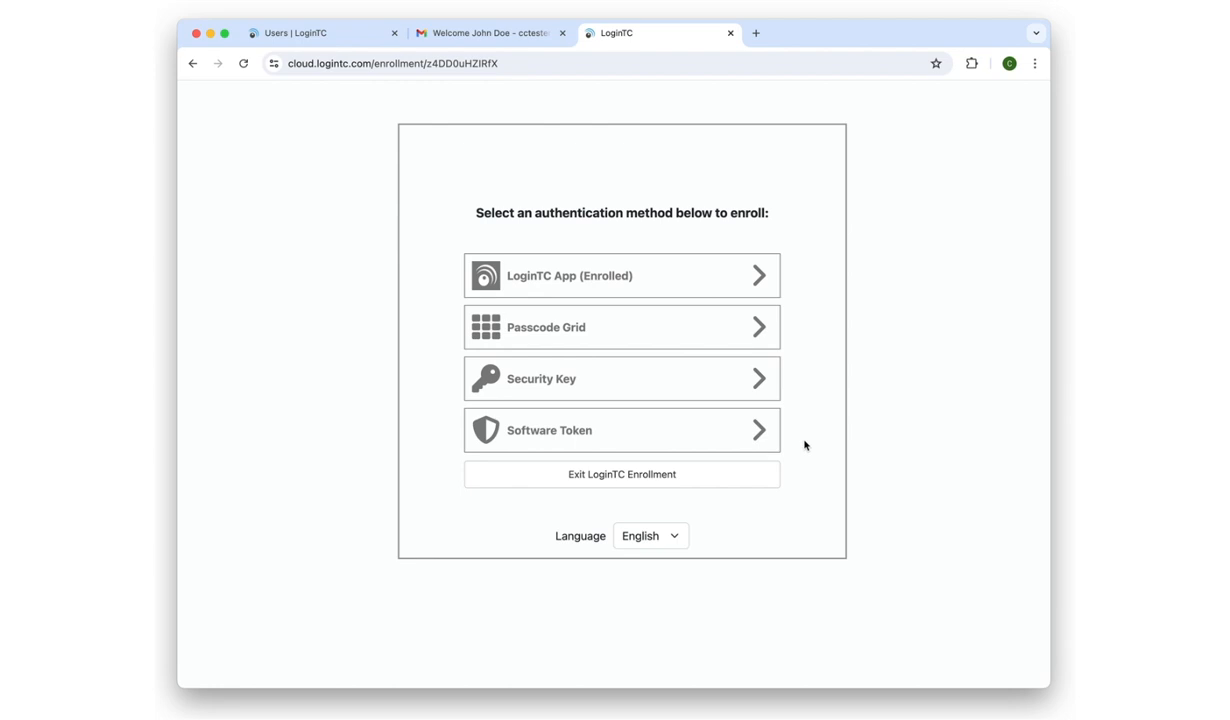
{"action": "left_click", "coordinate": [711, 330]}
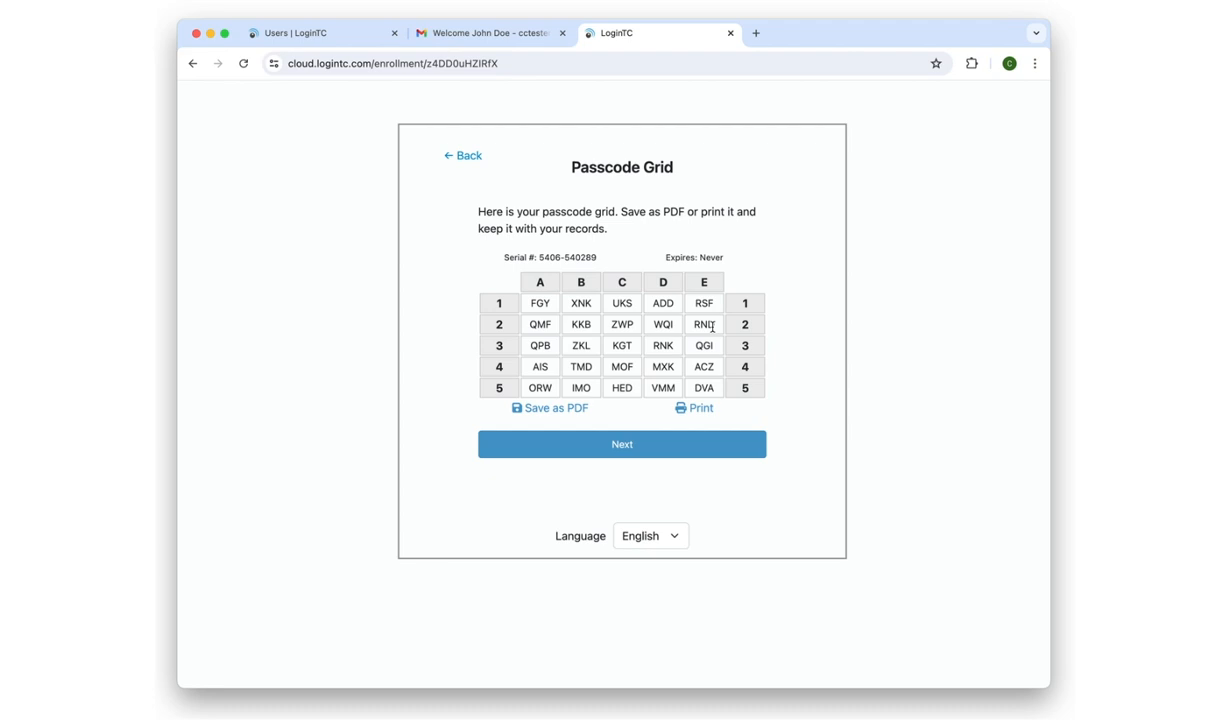
{"action": "left_click", "coordinate": [563, 411]}
{"action": "mouse_move", "coordinate": [942, 99]}
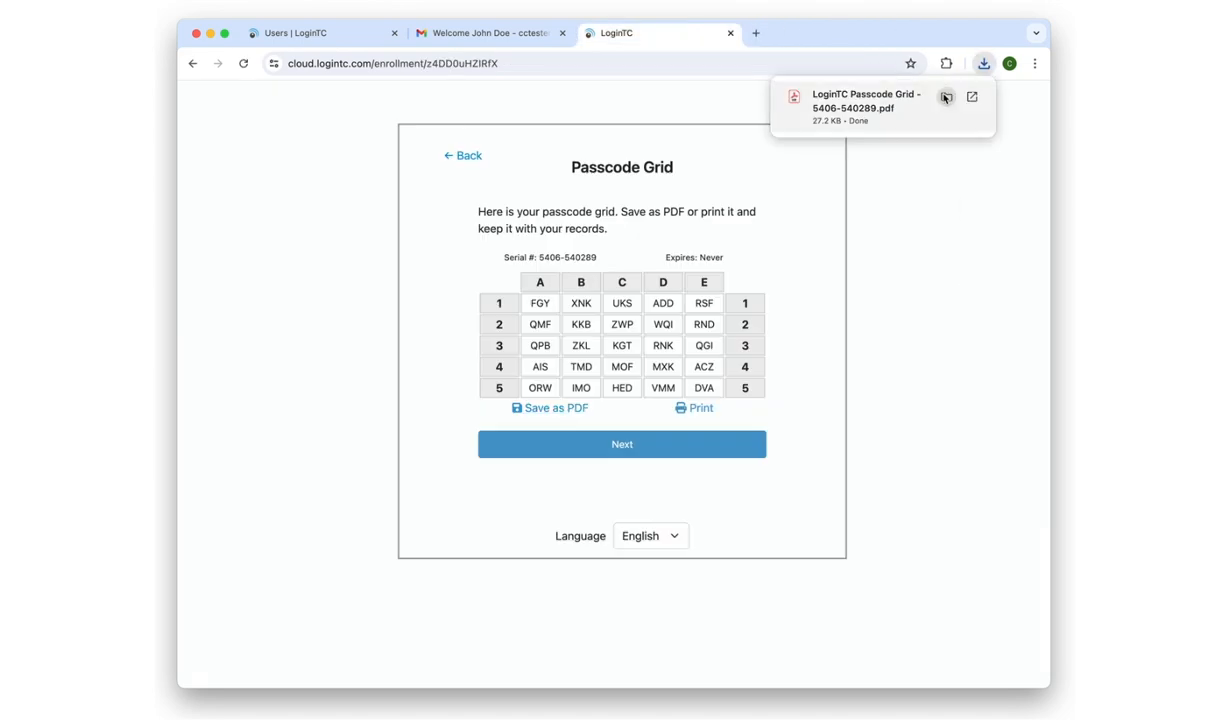
{"action": "left_click", "coordinate": [947, 98]}
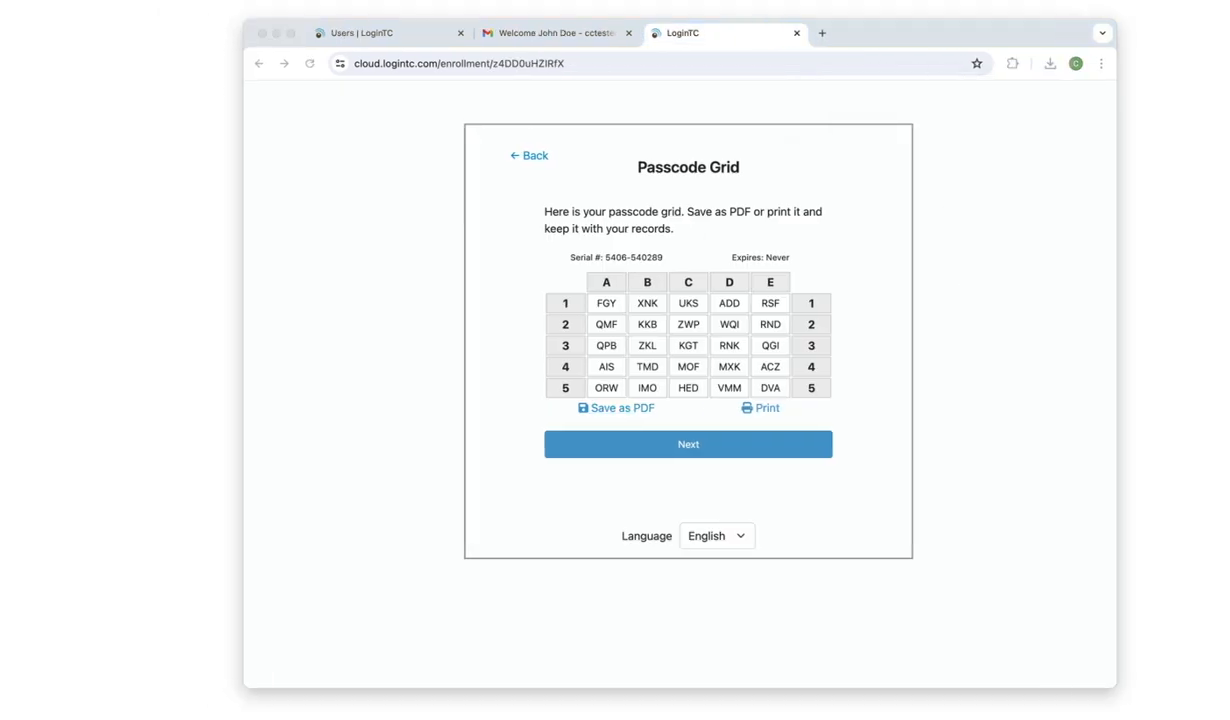
{"action": "left_click", "coordinate": [958, 401]}
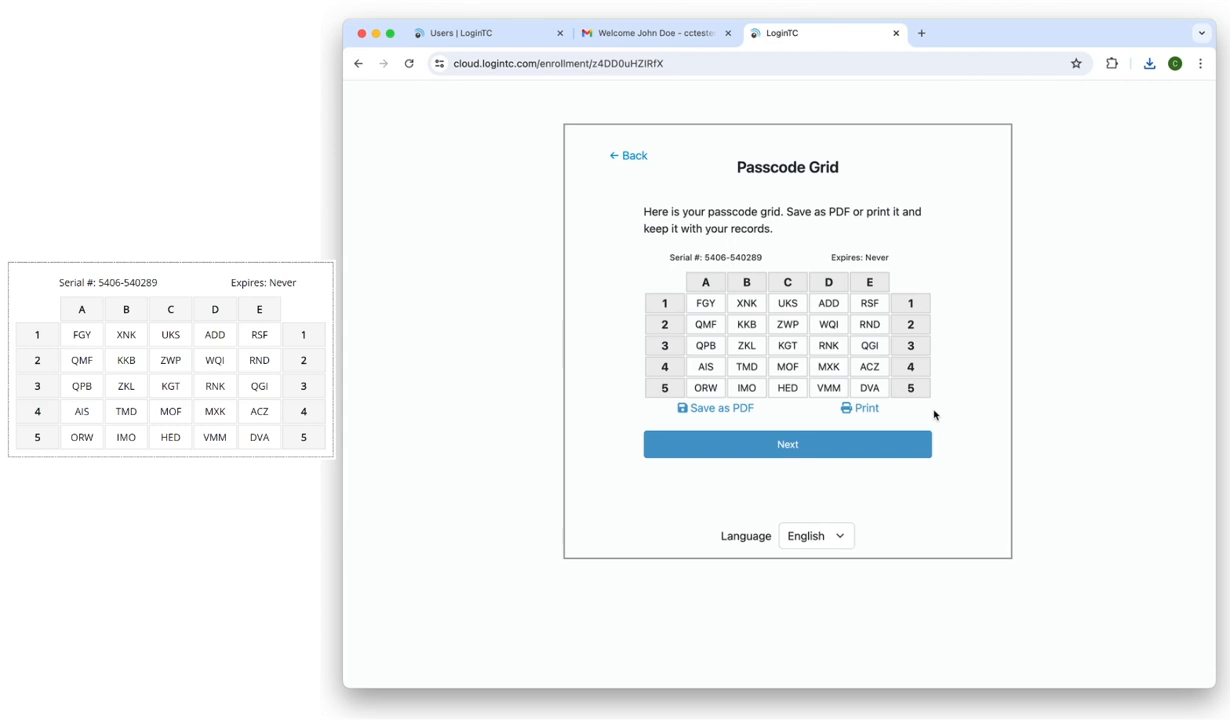
{"action": "left_click", "coordinate": [876, 453]}
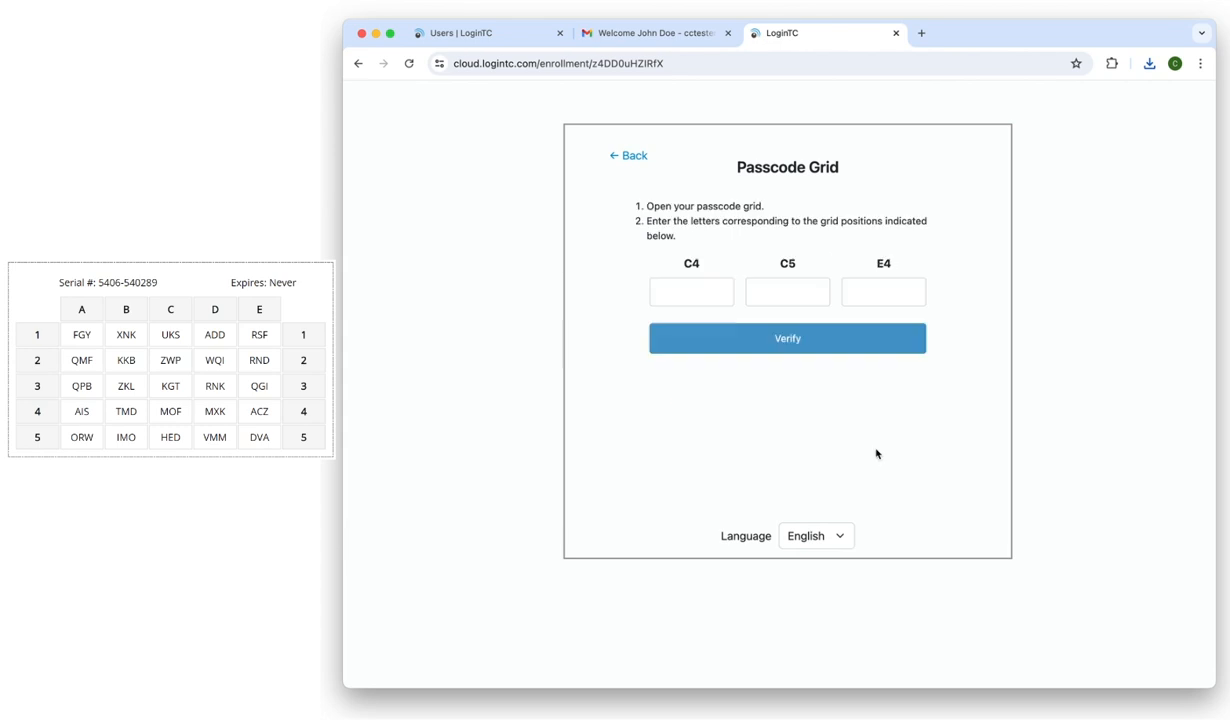
Enter the grid codes for C4, C5 and E4, verify, and exit at Enrollment Complete
{"action": "left_click", "coordinate": [722, 284]}
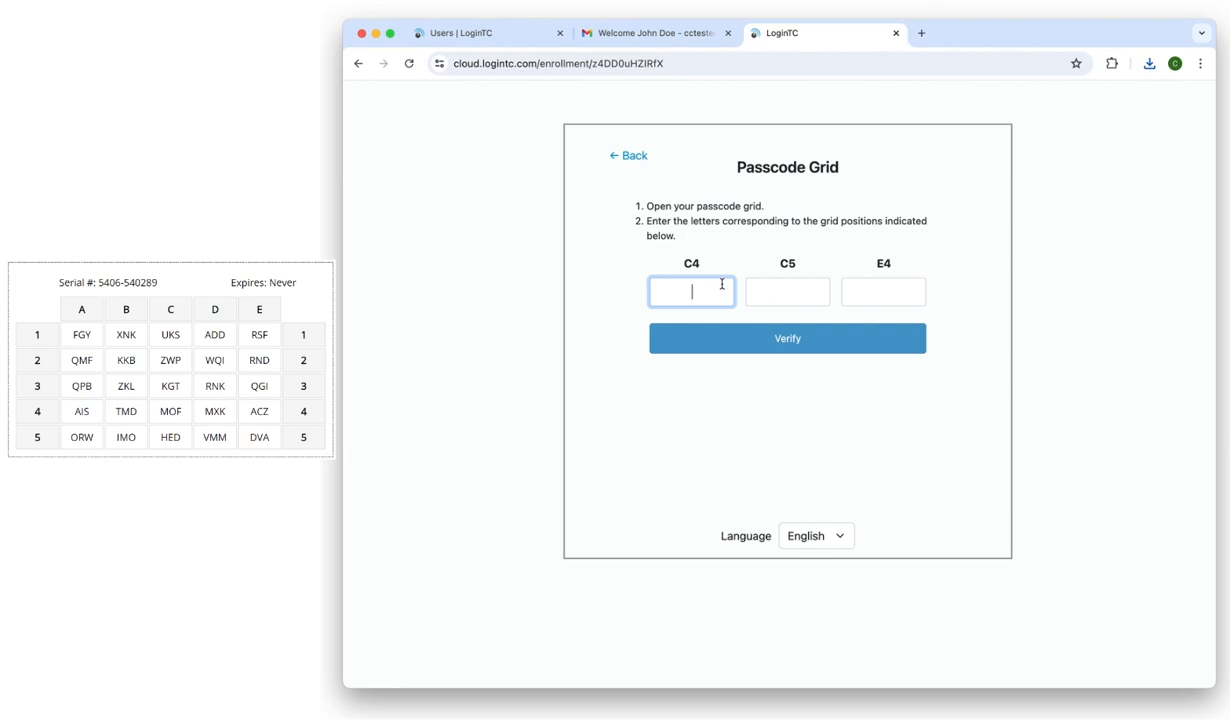
{"action": "type", "text": "MOF"}
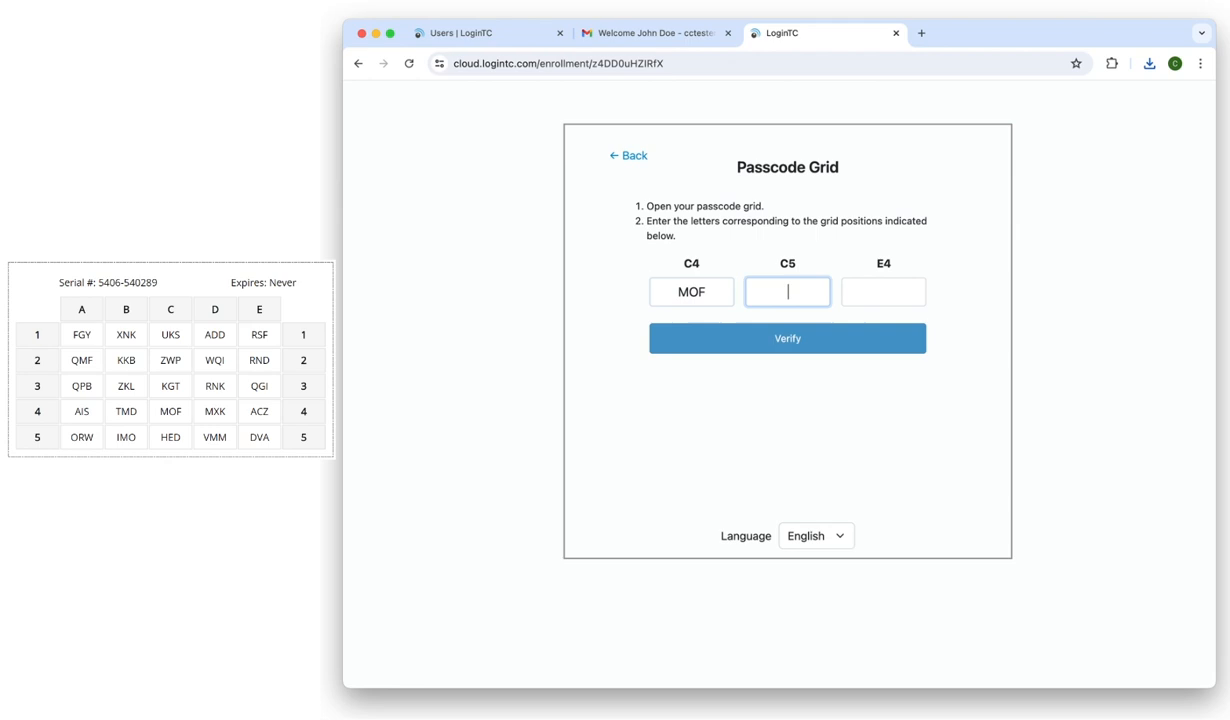
{"action": "type", "text": "HED"}
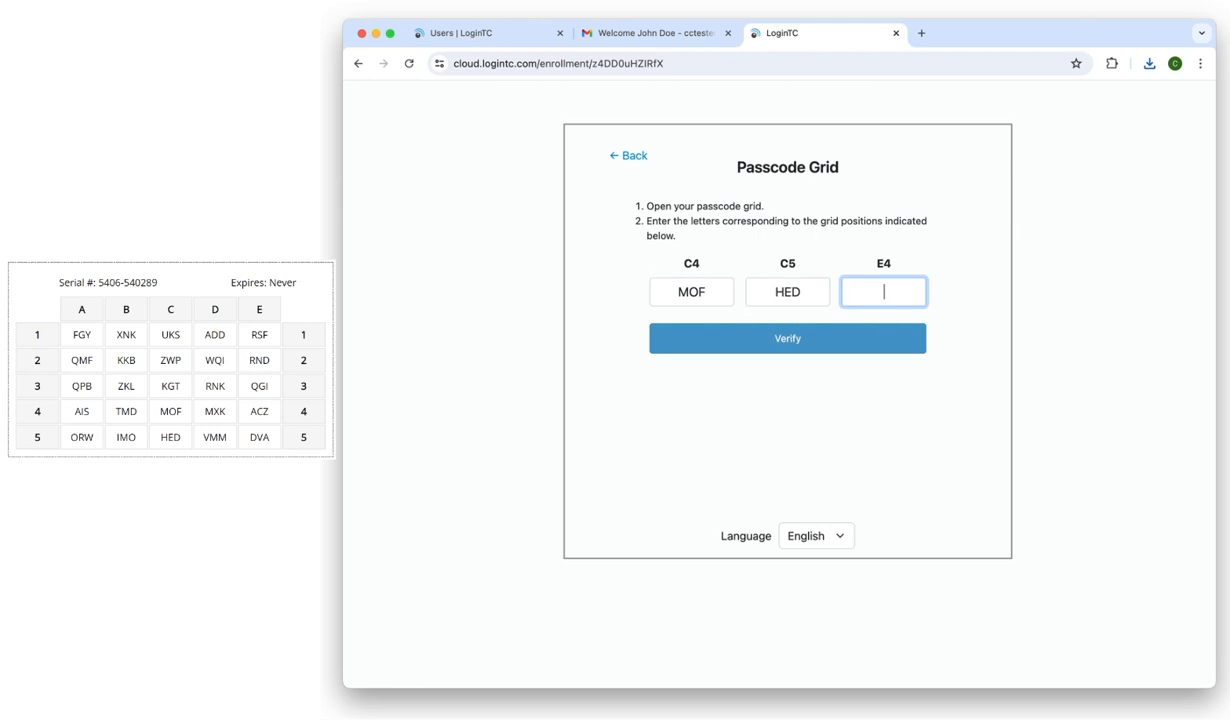
{"action": "type", "text": "ACZ"}
{"action": "left_click", "coordinate": [815, 337]}
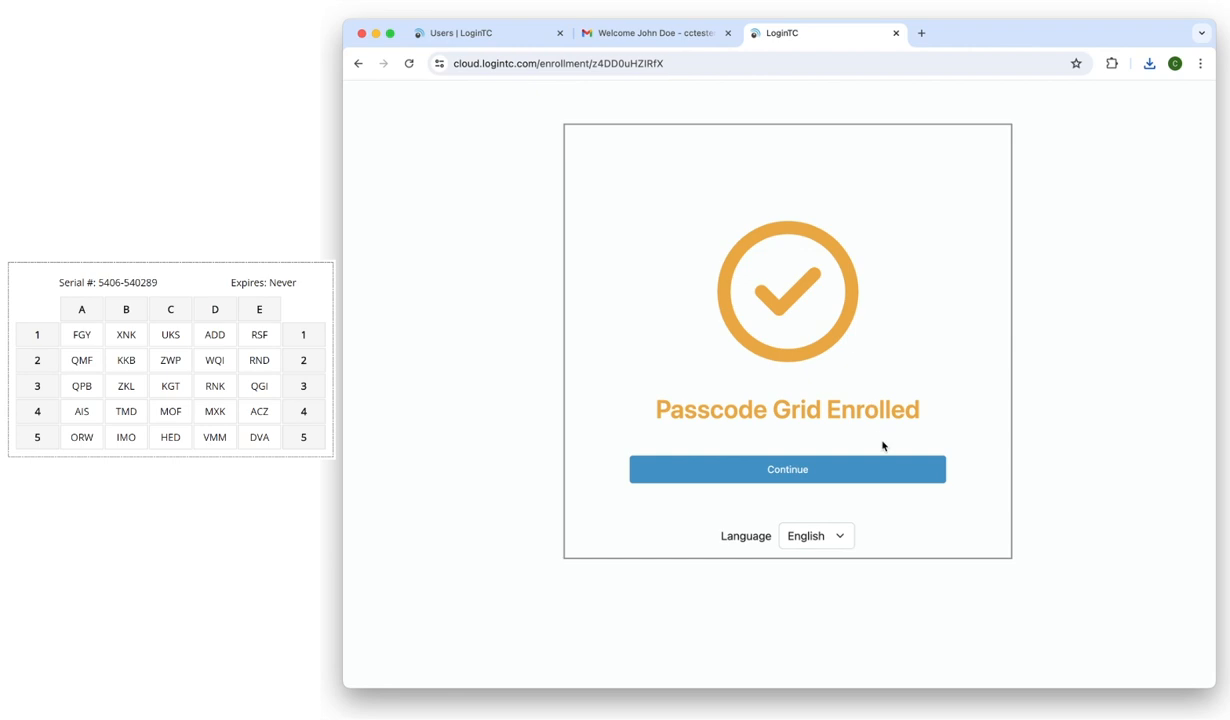
{"action": "left_click", "coordinate": [888, 464]}
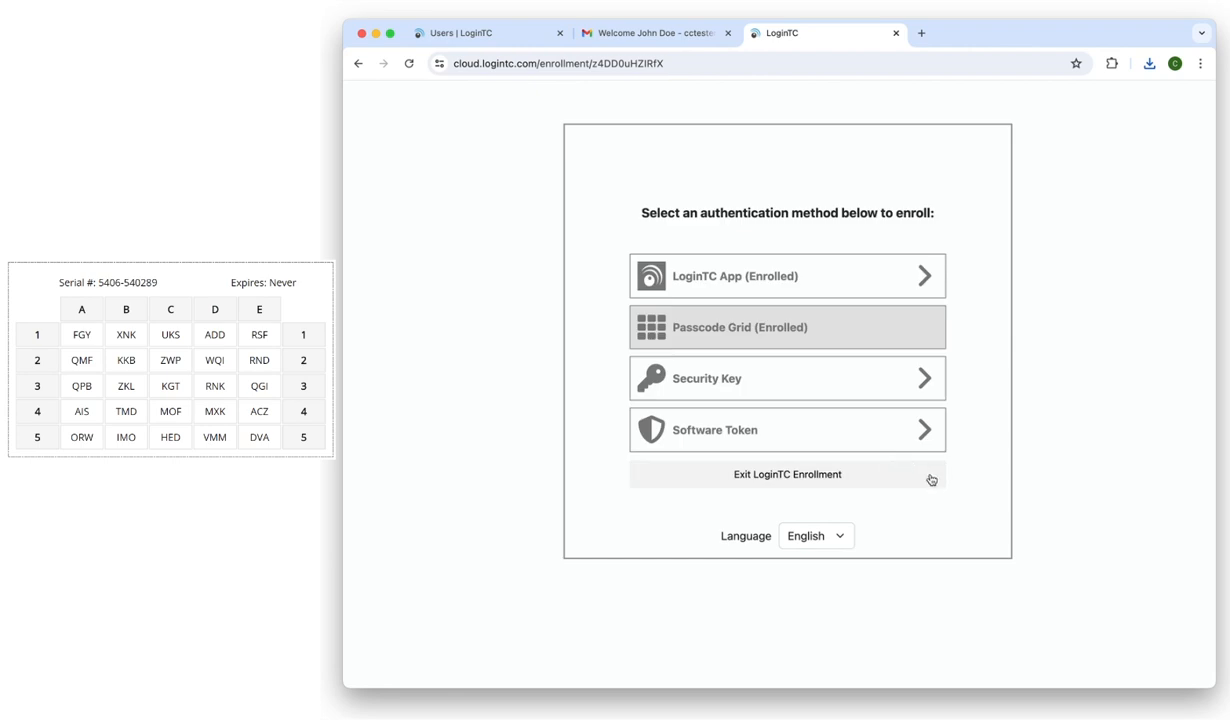
{"action": "left_click", "coordinate": [931, 480]}
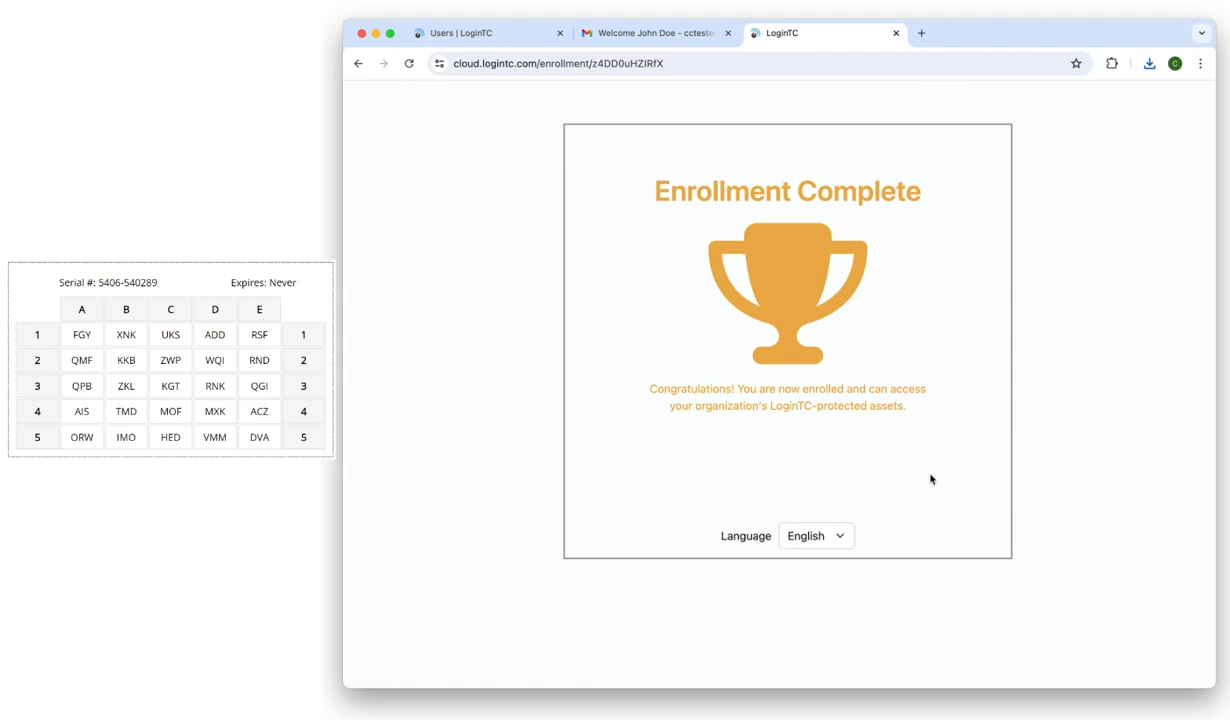
{"action": "left_click", "coordinate": [896, 33]}
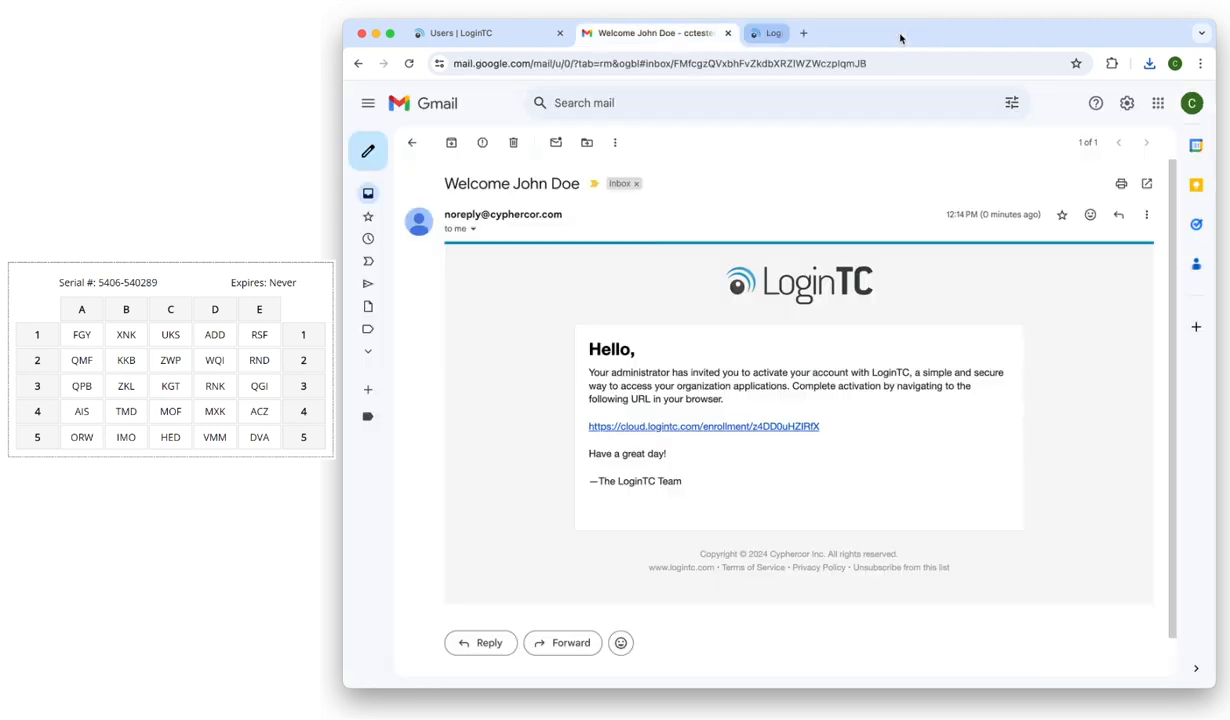
{"action": "left_click", "coordinate": [728, 33]}
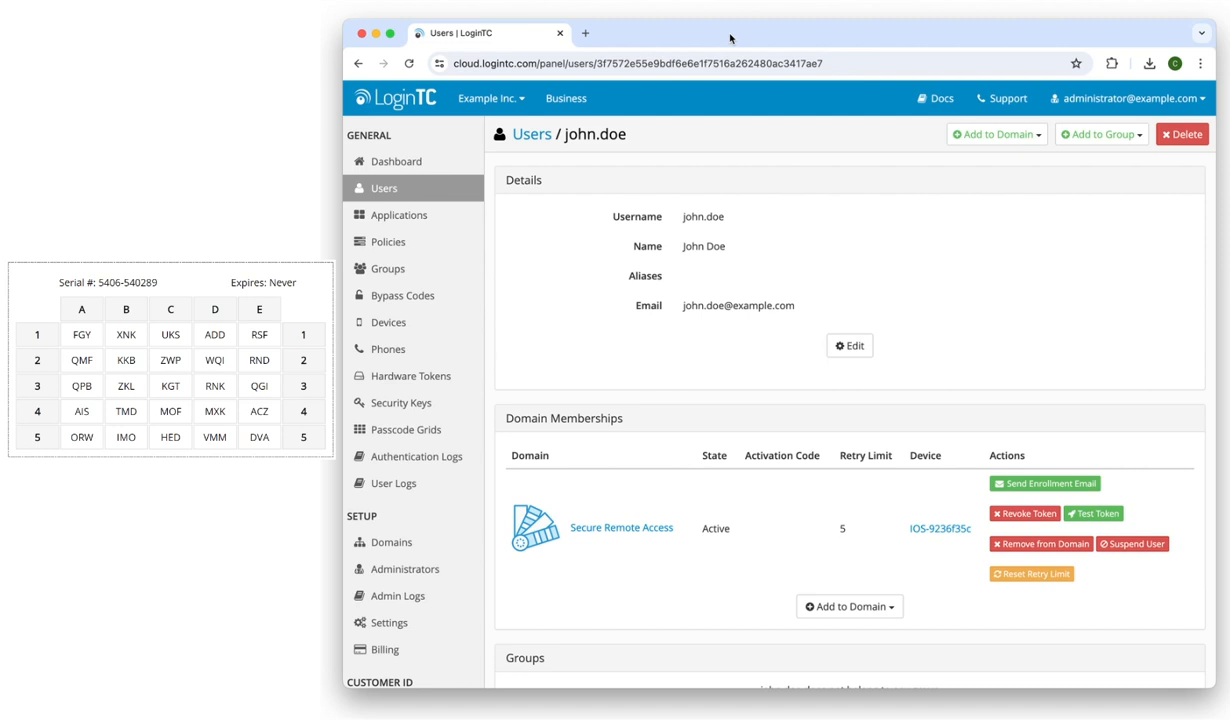
{"action": "left_click", "coordinate": [400, 186]}
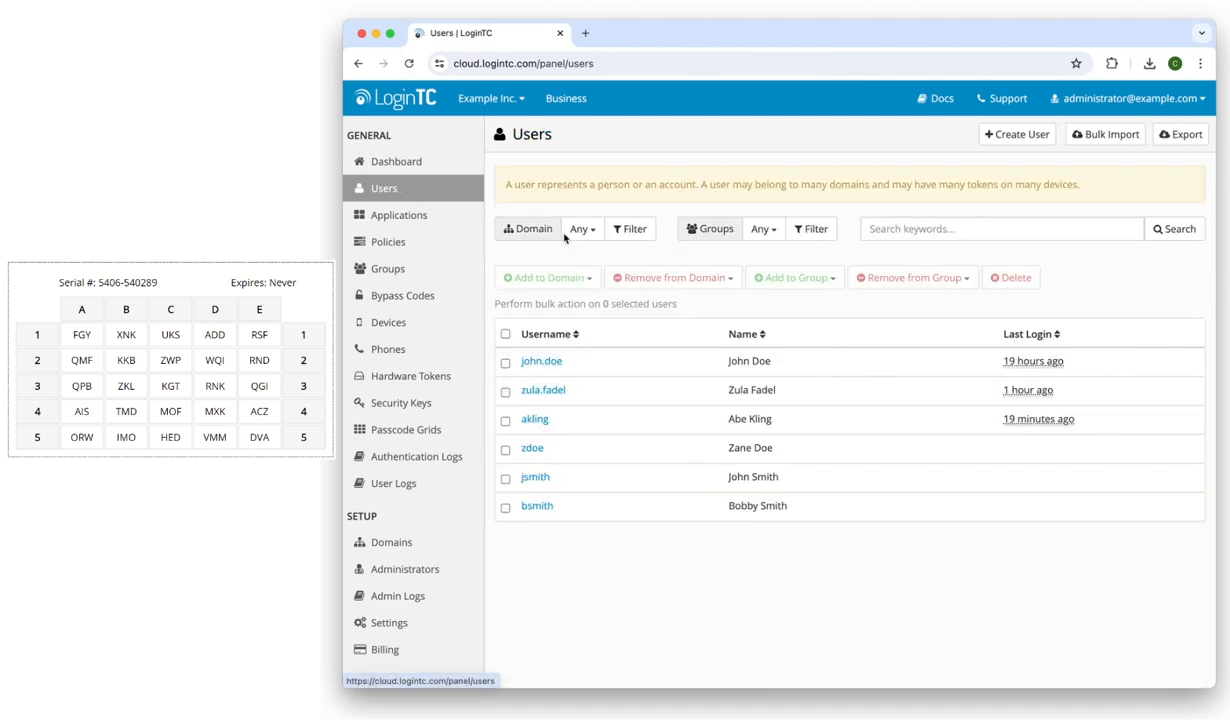
{"action": "left_click", "coordinate": [548, 364]}
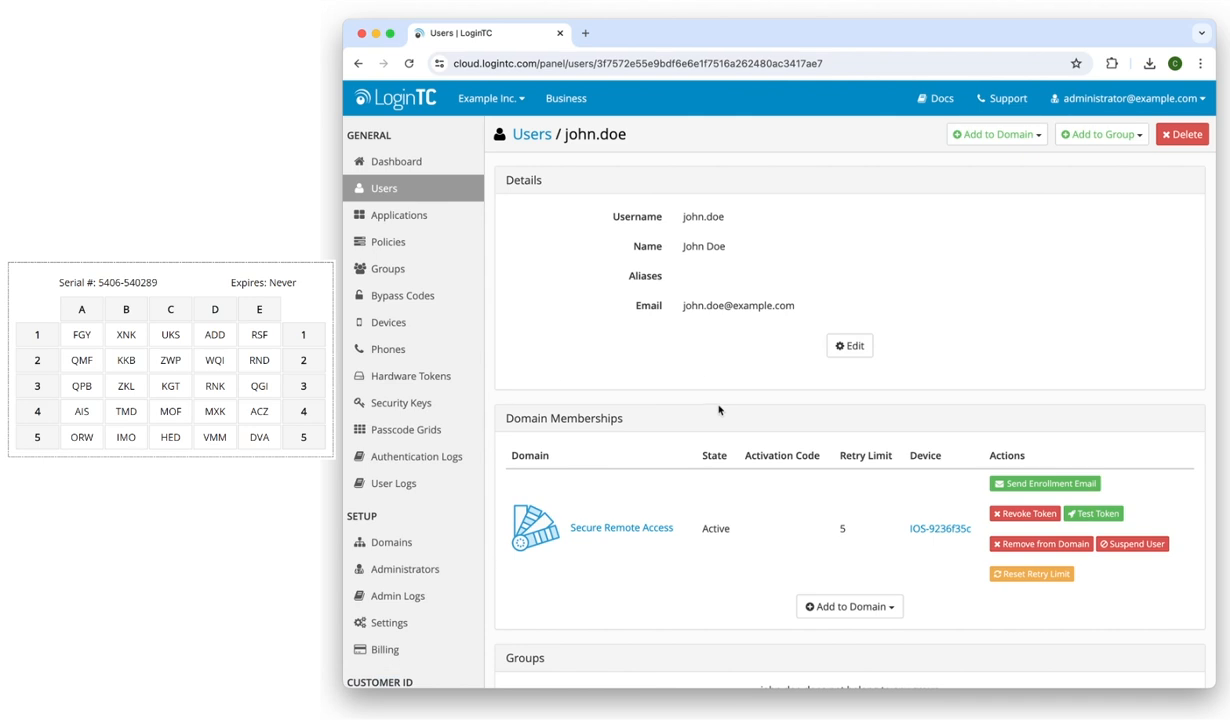
{"action": "scroll", "coordinate": [720, 409], "scroll_direction": "down", "scroll_amount": 2}
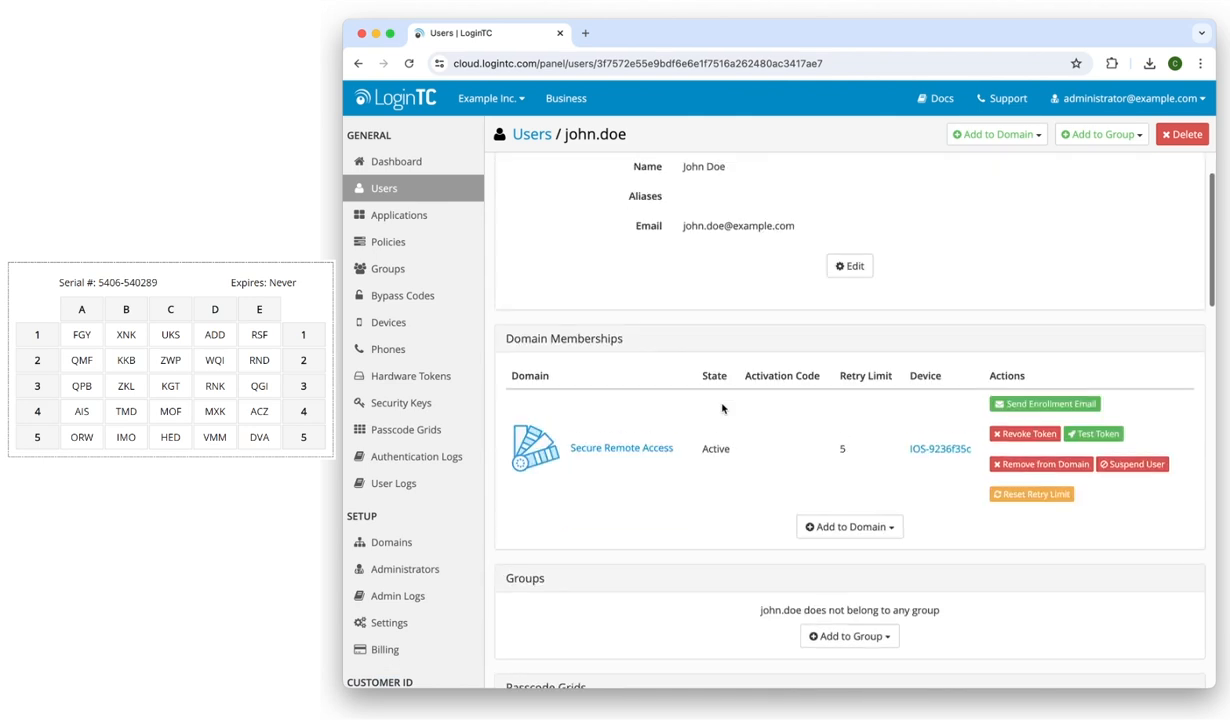
{"action": "scroll", "coordinate": [722, 408], "scroll_direction": "down", "scroll_amount": 6}
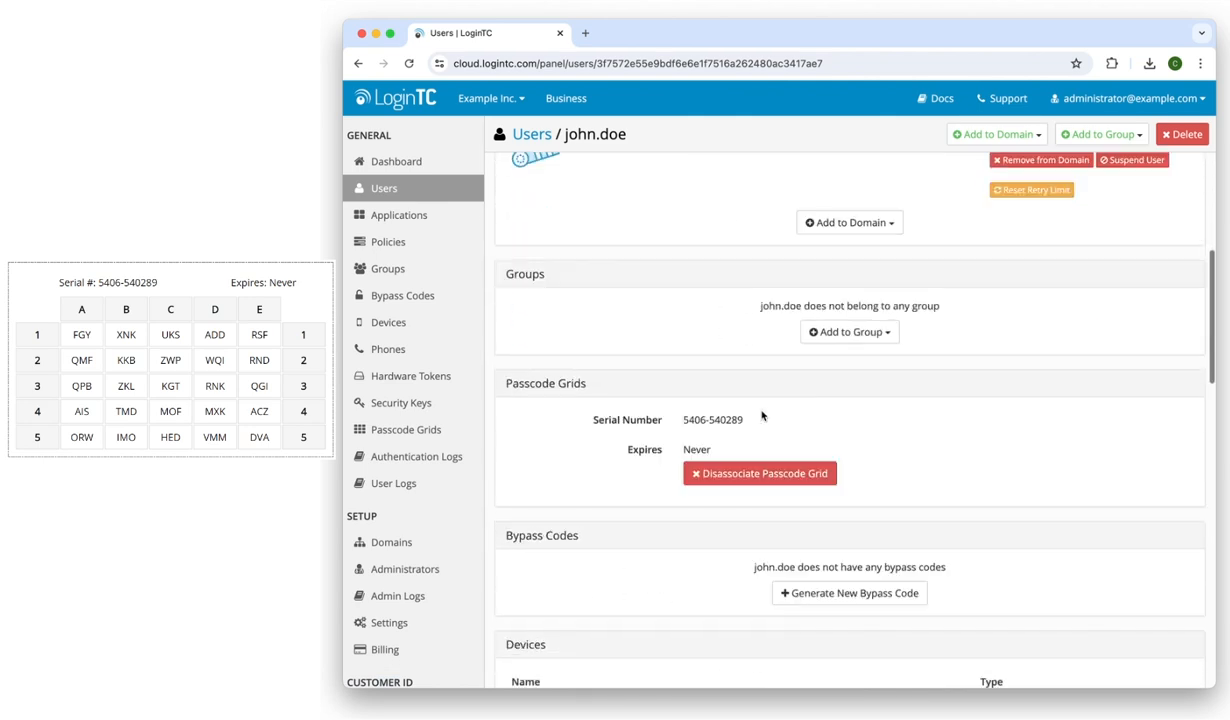
{"action": "scroll", "coordinate": [784, 410], "scroll_direction": "down", "scroll_amount": 1}
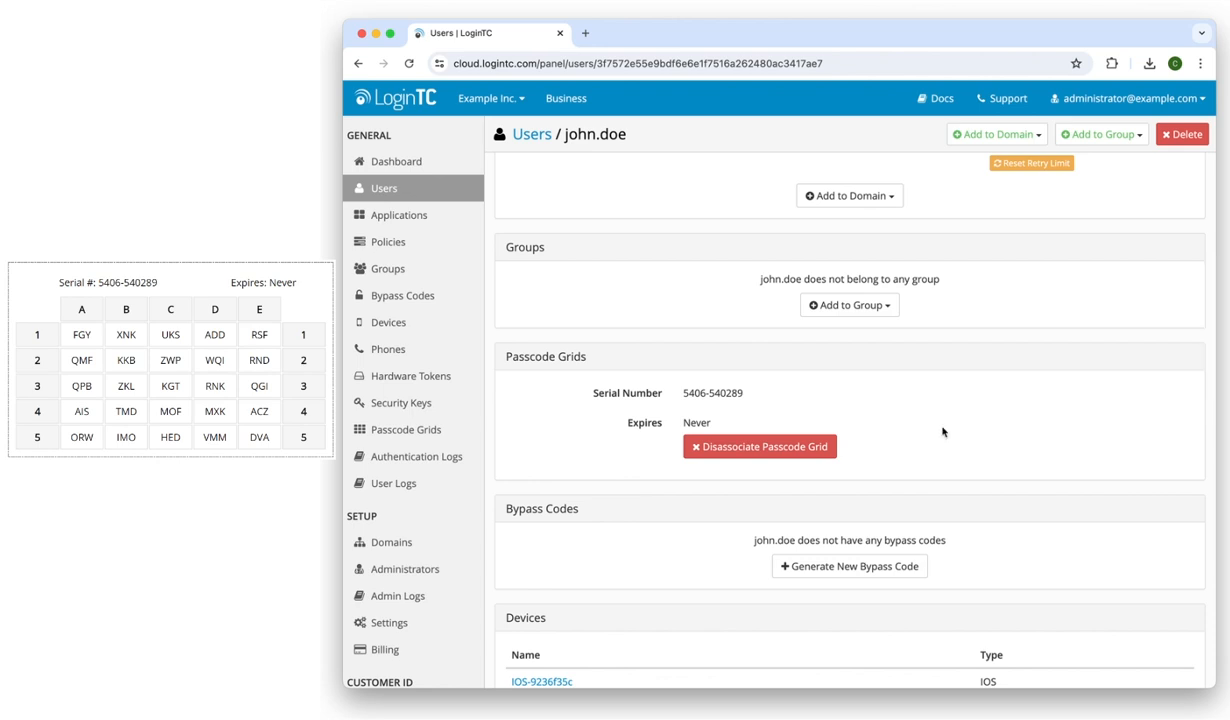
Cancel disassociating the user's passcode grid, then open the Passcode Grids list
{"action": "left_click", "coordinate": [778, 446]}
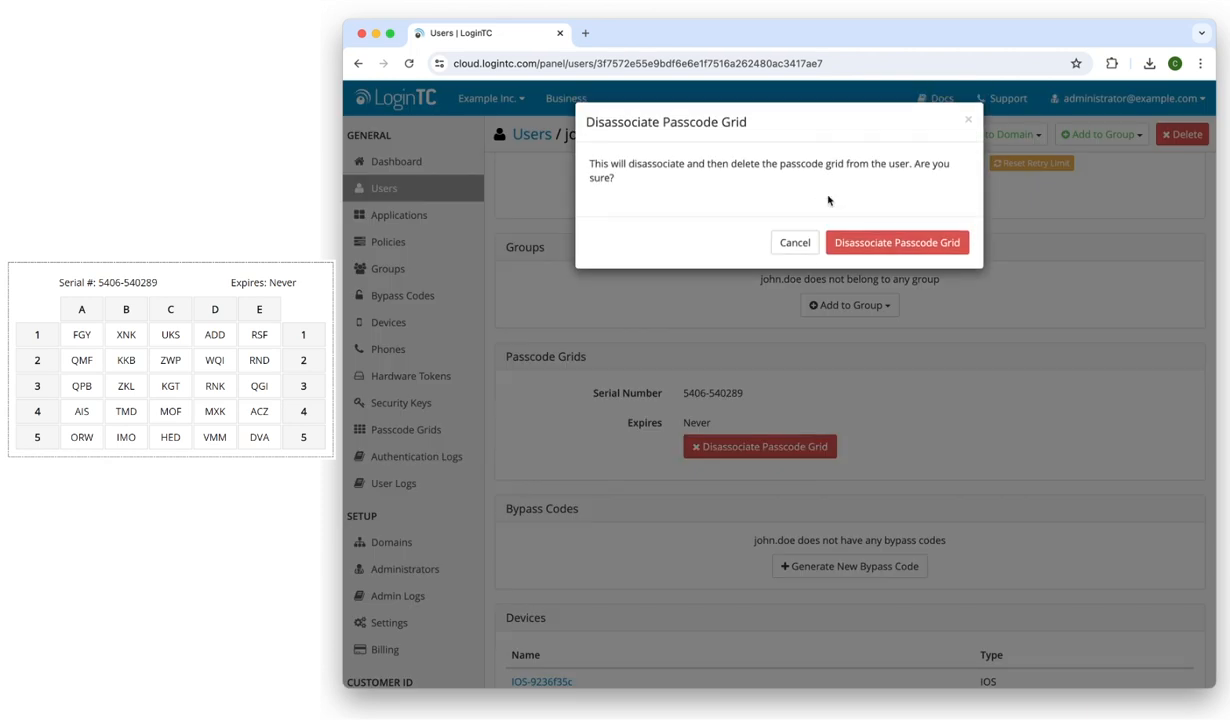
{"action": "left_click", "coordinate": [793, 244]}
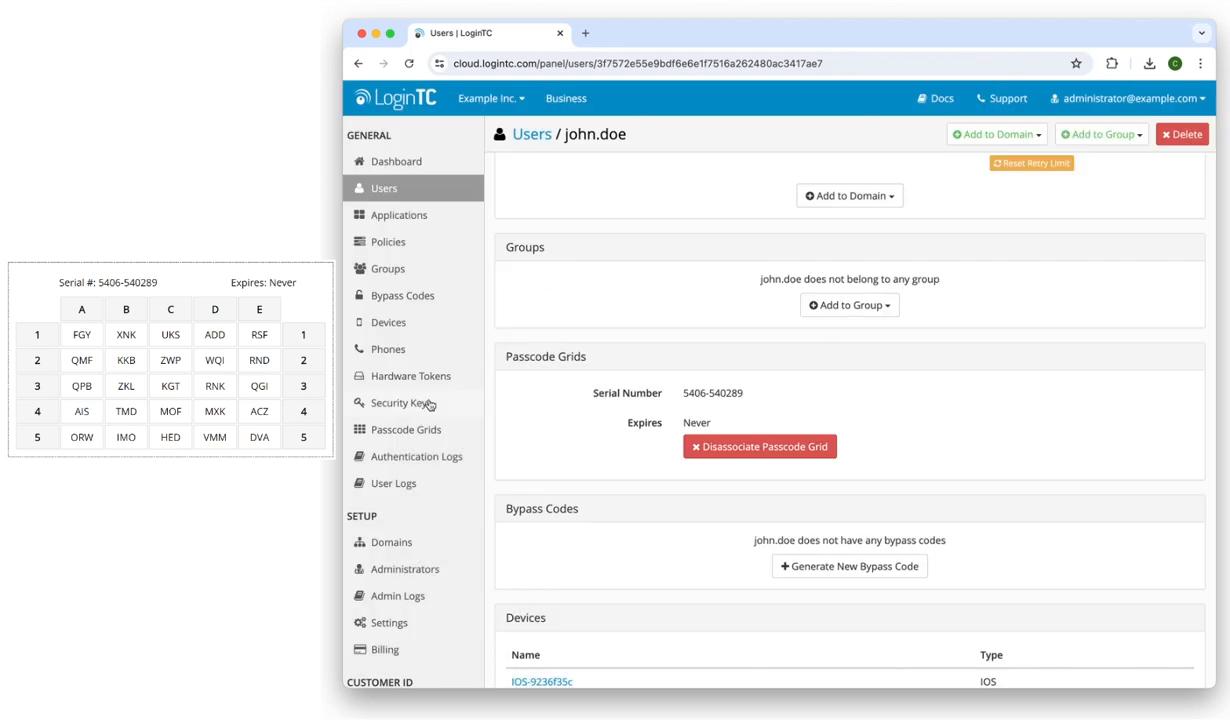
{"action": "left_click", "coordinate": [406, 430]}
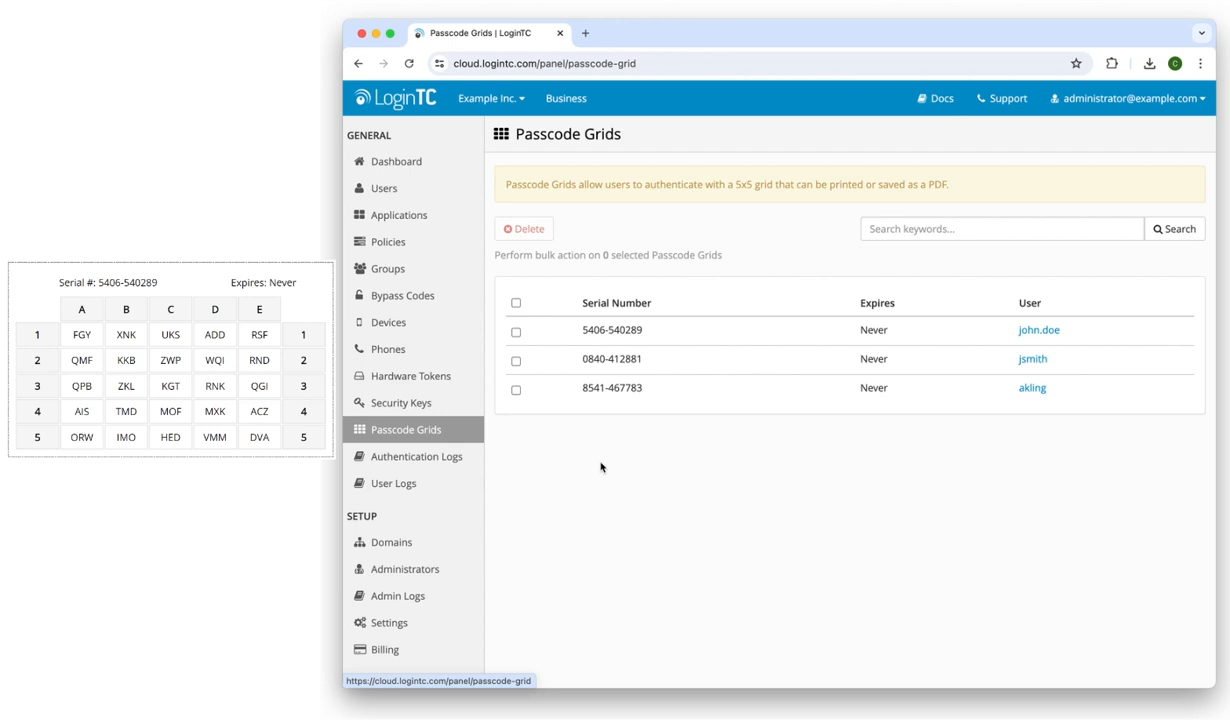
Filter the passcode grid list by the user's username
{"action": "left_click", "coordinate": [990, 231]}
{"action": "type", "text": "jo"}
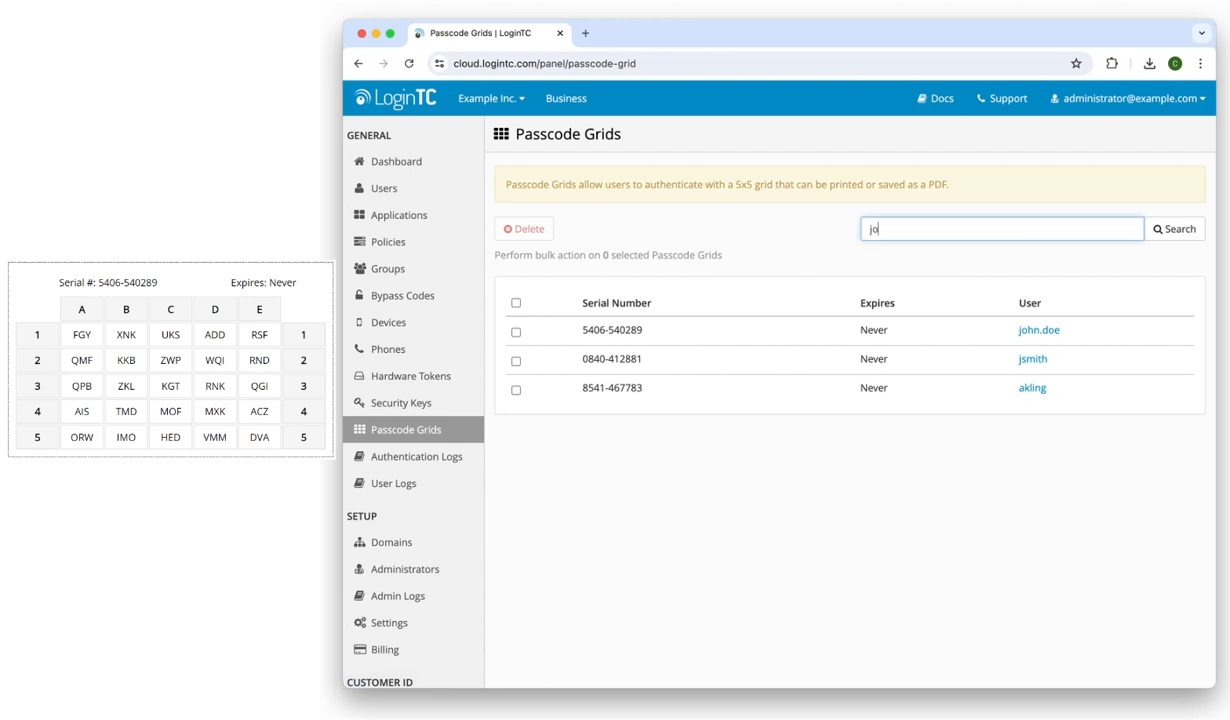
{"action": "type", "text": "hn.doe"}
{"action": "left_click", "coordinate": [1170, 231]}
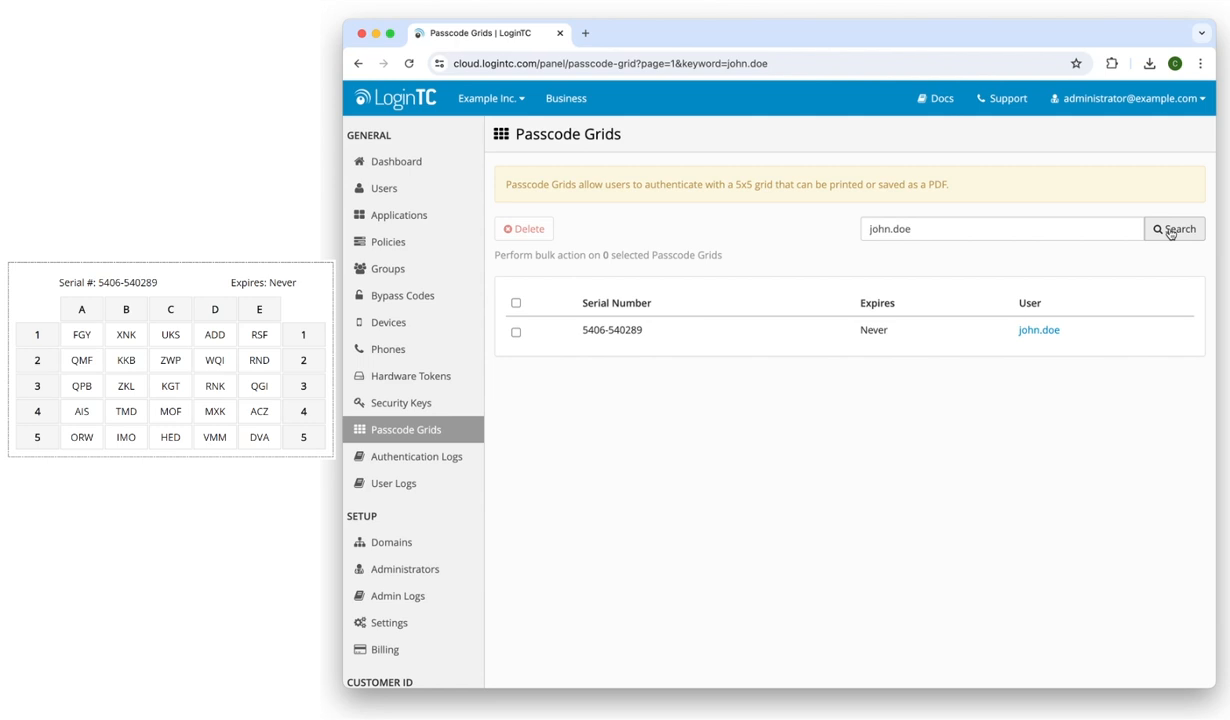
{"action": "left_click", "coordinate": [515, 333]}
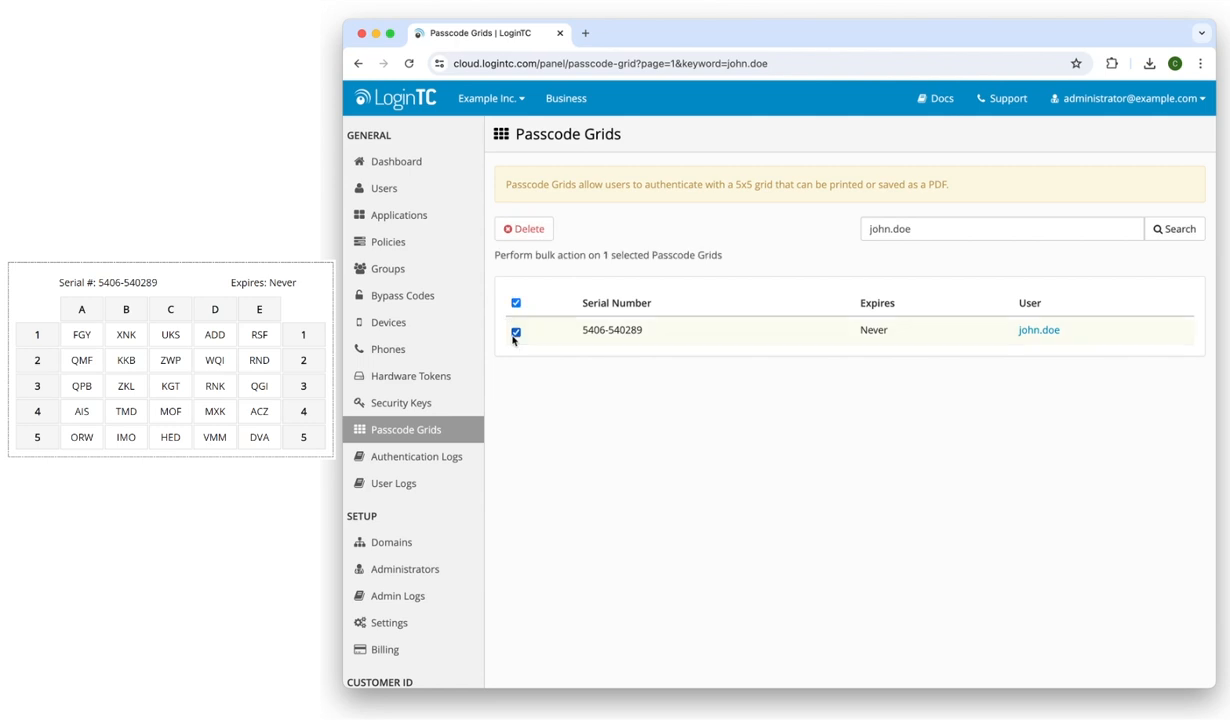
{"action": "left_click", "coordinate": [522, 229]}
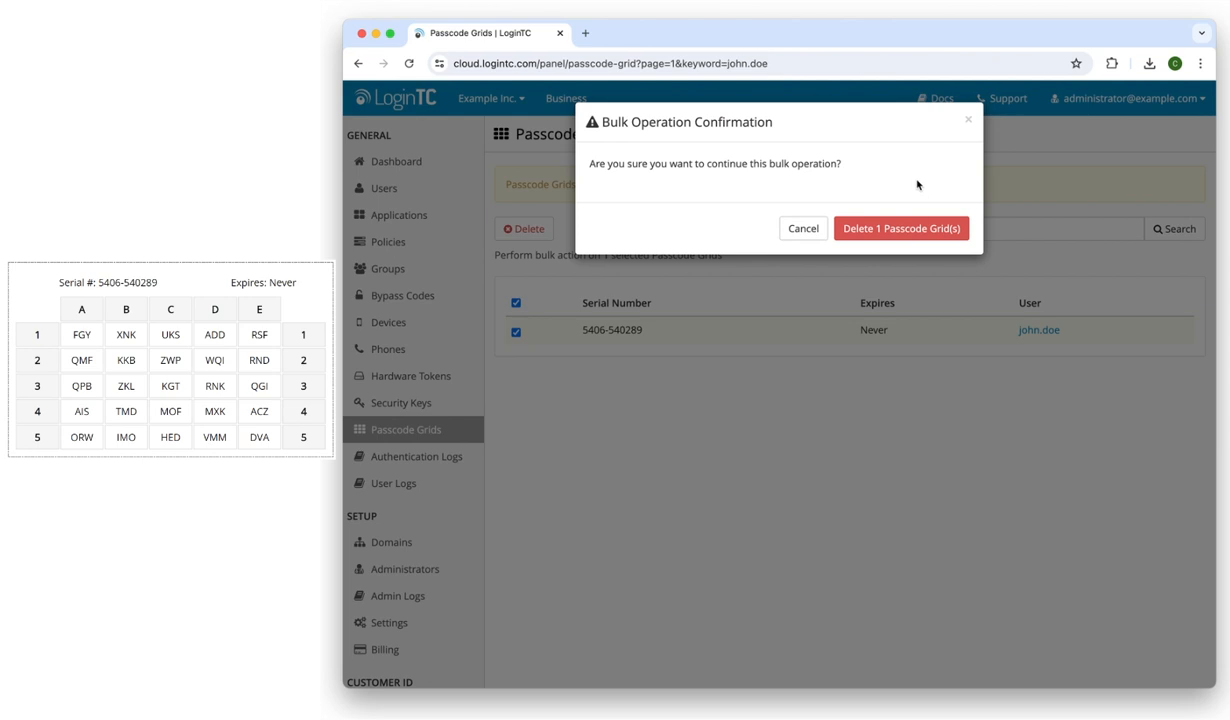
{"action": "left_click", "coordinate": [802, 229]}
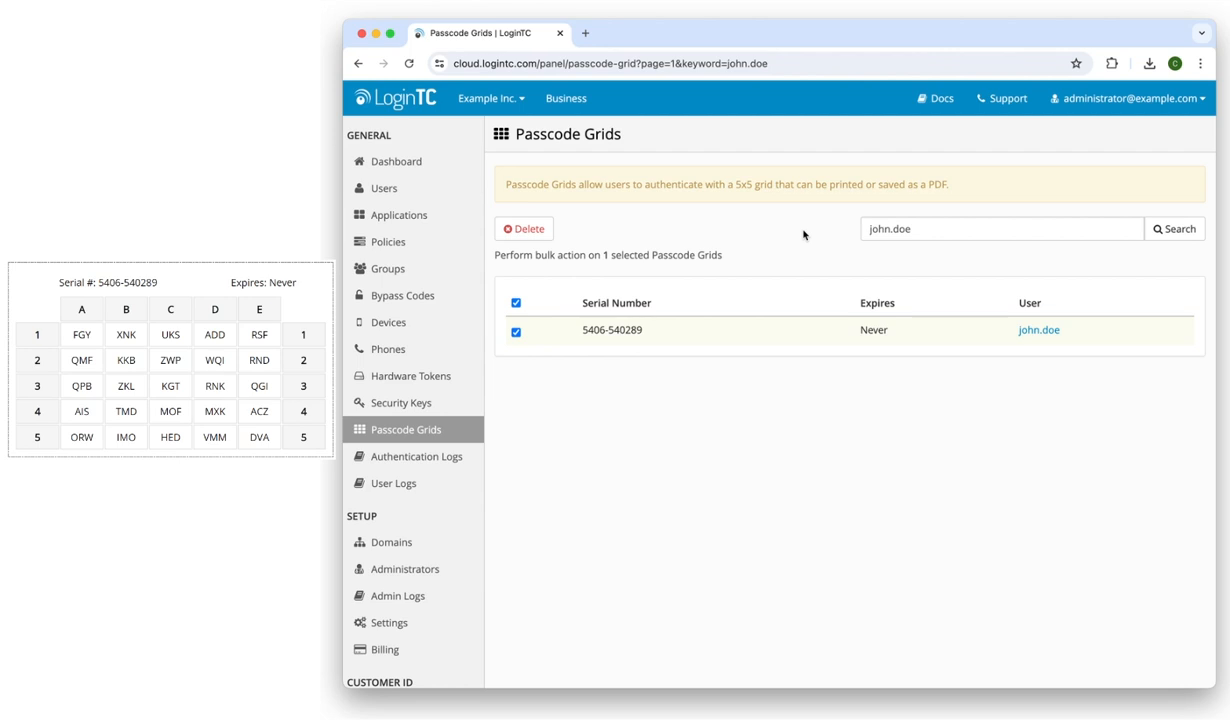
{"action": "left_click", "coordinate": [400, 242]}
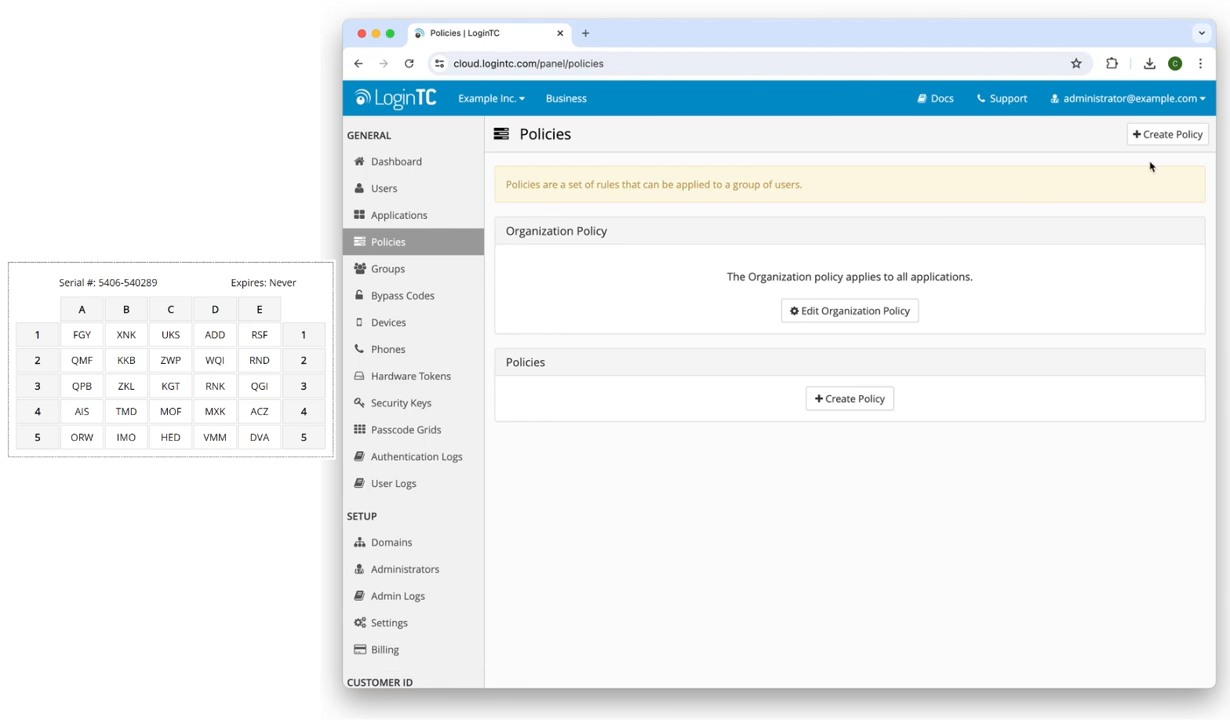
Create a policy named 'Passcode Grid Authentication' with passcode grid authentication allowed
{"action": "left_click", "coordinate": [1173, 141]}
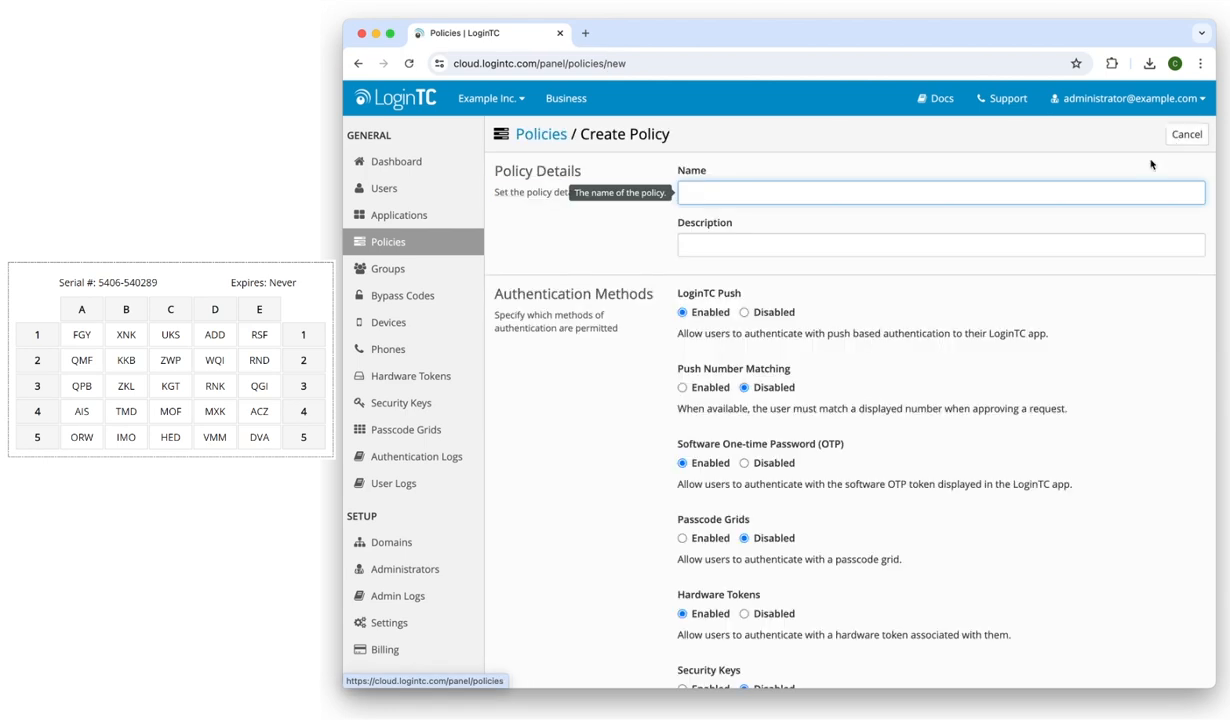
{"action": "type", "text": "P"}
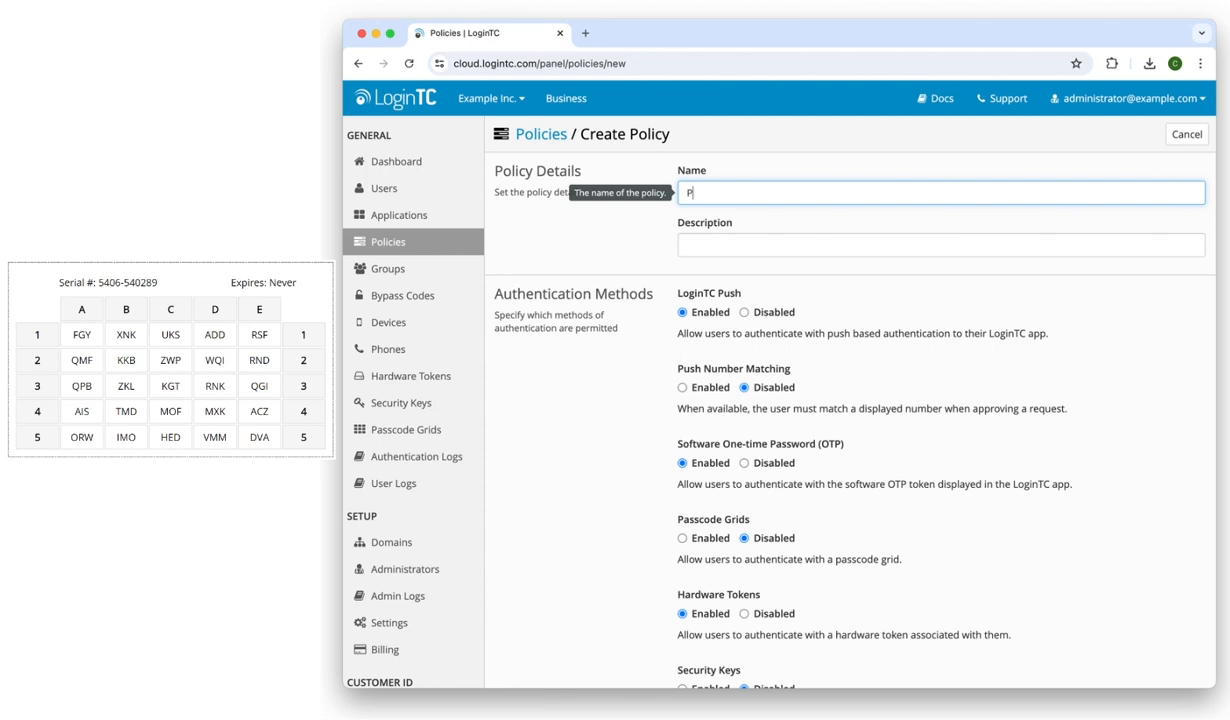
{"action": "type", "text": "asscode Grid Authentication"}
{"action": "left_click", "coordinate": [1164, 236]}
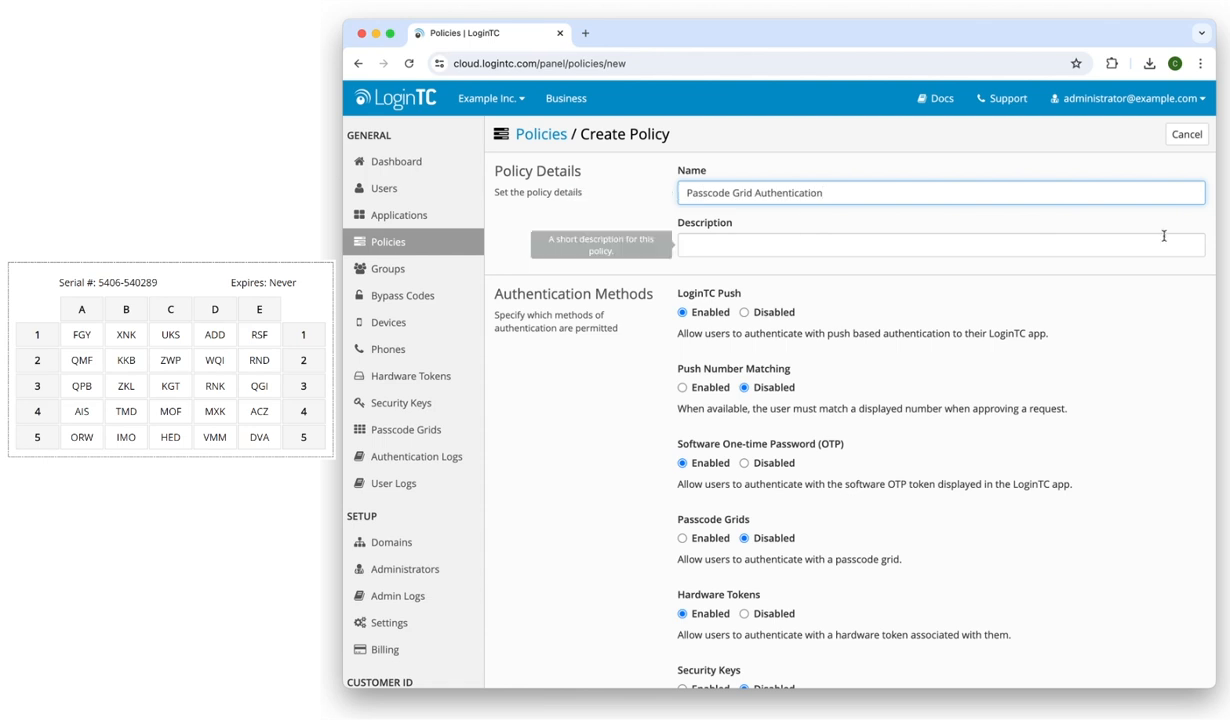
{"action": "left_click", "coordinate": [1100, 394]}
{"action": "scroll", "coordinate": [1100, 394], "scroll_direction": "down", "scroll_amount": 2}
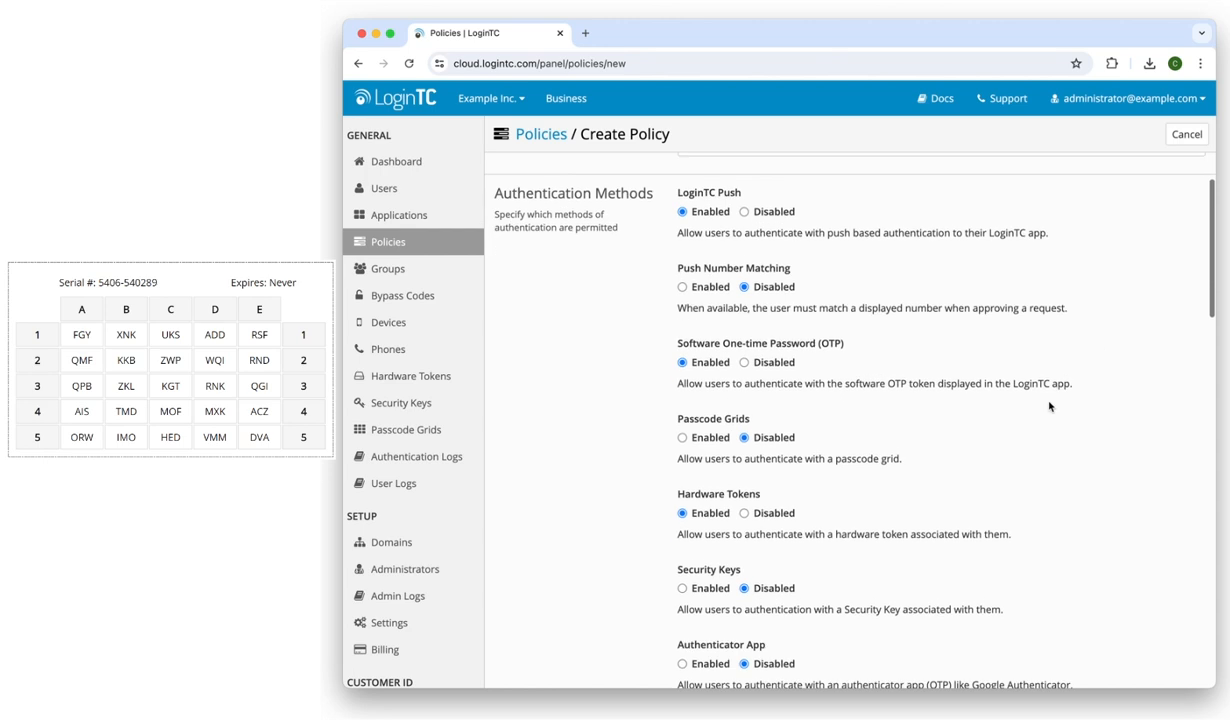
{"action": "left_click", "coordinate": [698, 438]}
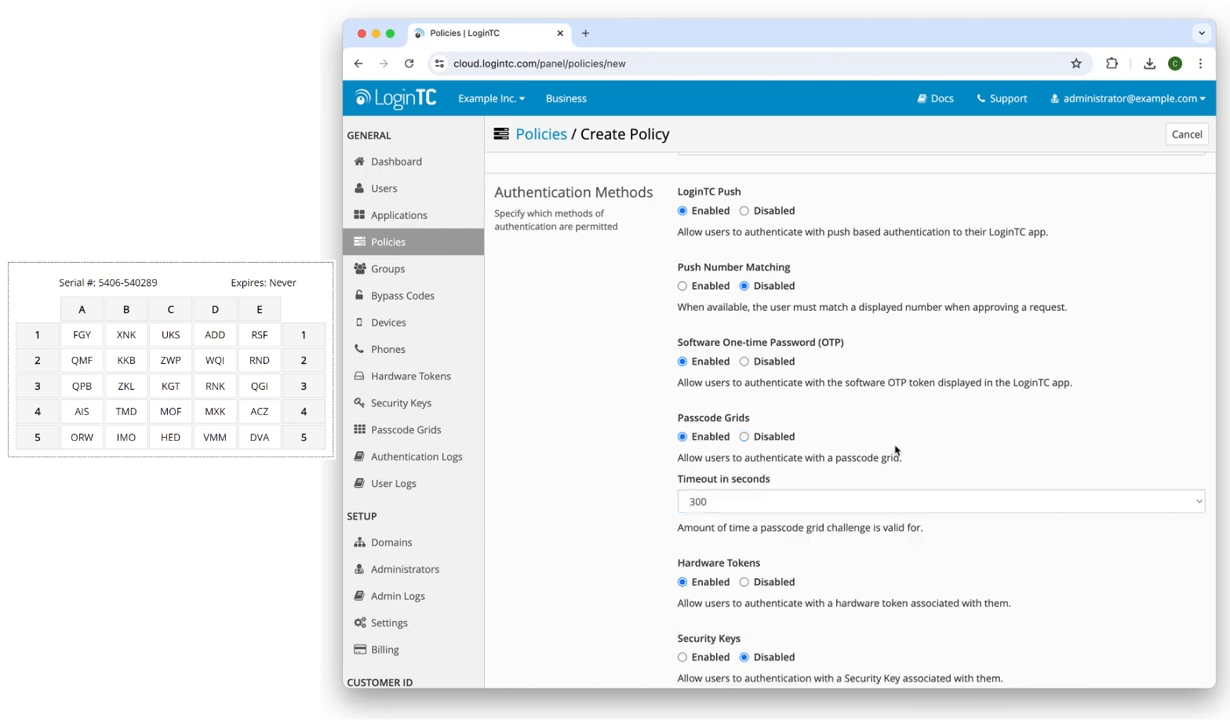
{"action": "scroll", "coordinate": [918, 441], "scroll_direction": "down", "scroll_amount": 5}
{"action": "scroll", "coordinate": [918, 441], "scroll_direction": "down", "scroll_amount": 10}
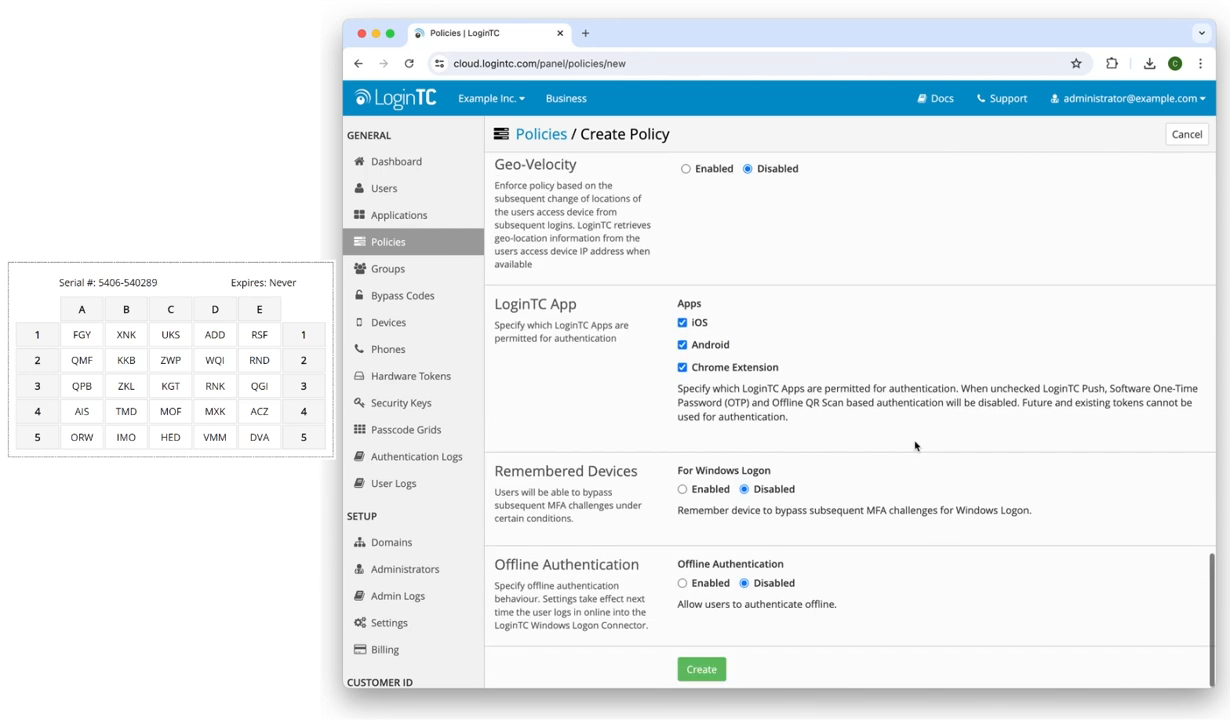
{"action": "left_click", "coordinate": [717, 665]}
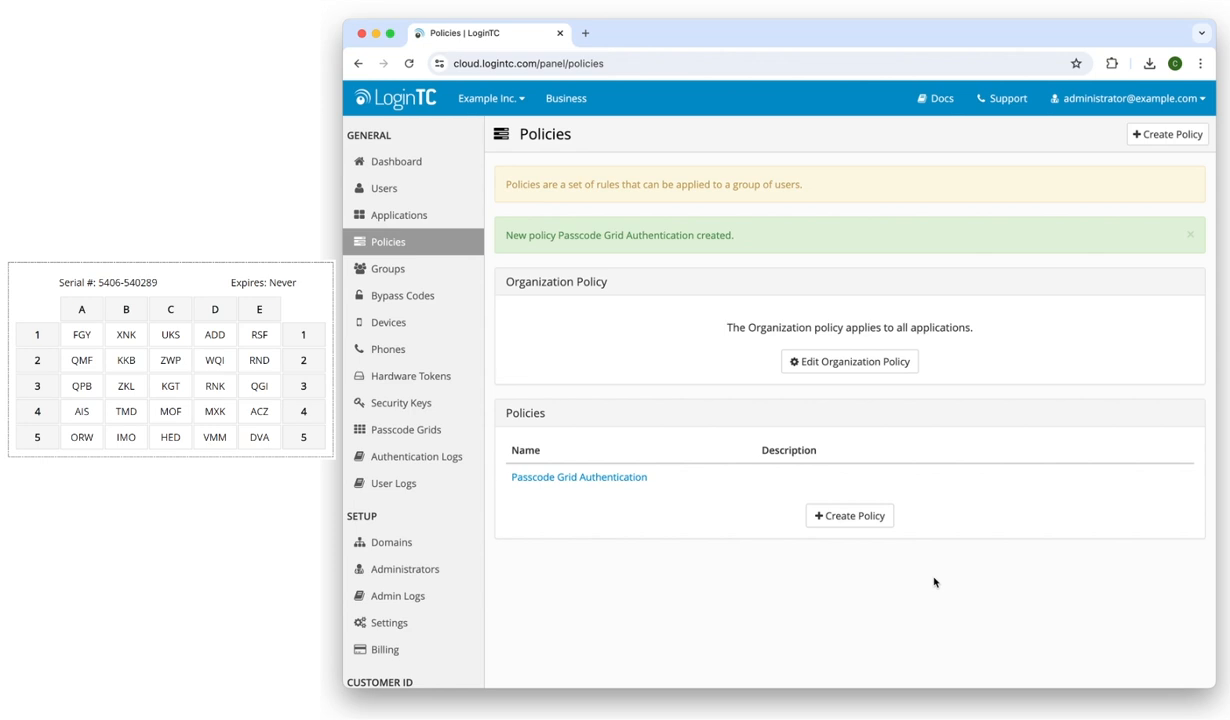
Open Microsoft OWA under Applications and apply the Passcode Grid Authentication policy to it
{"action": "left_click", "coordinate": [428, 216]}
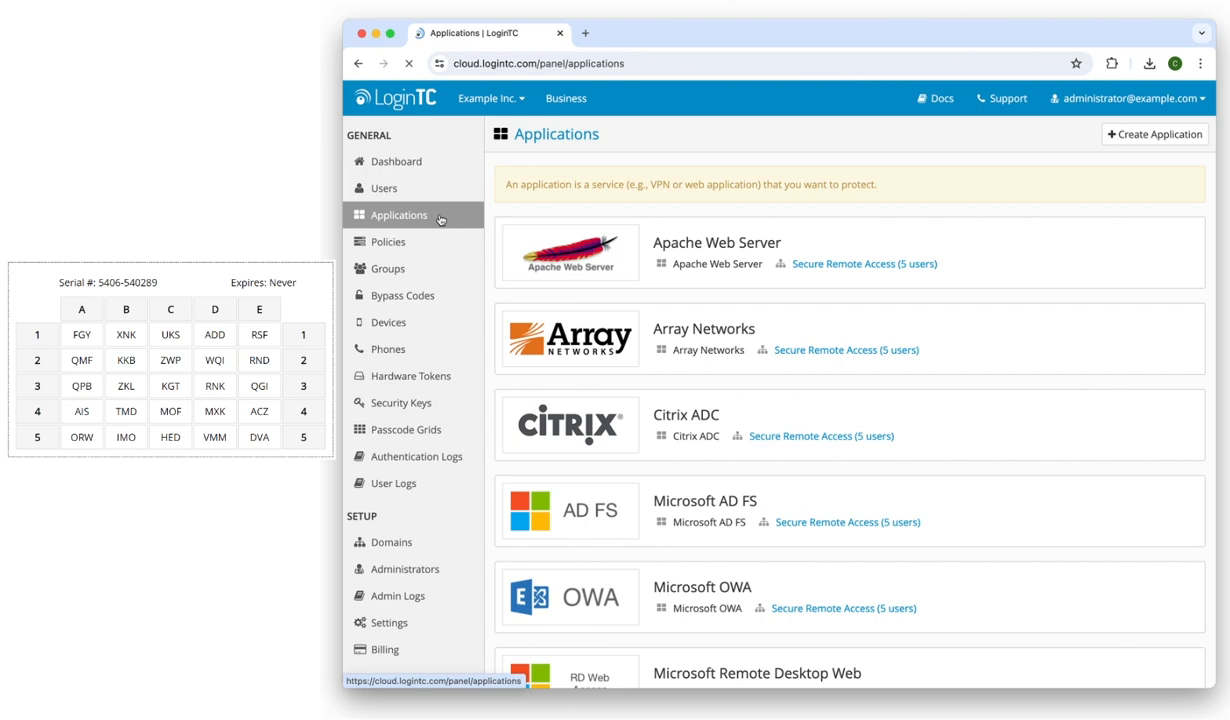
{"action": "scroll", "coordinate": [900, 390], "scroll_direction": "down", "scroll_amount": 3}
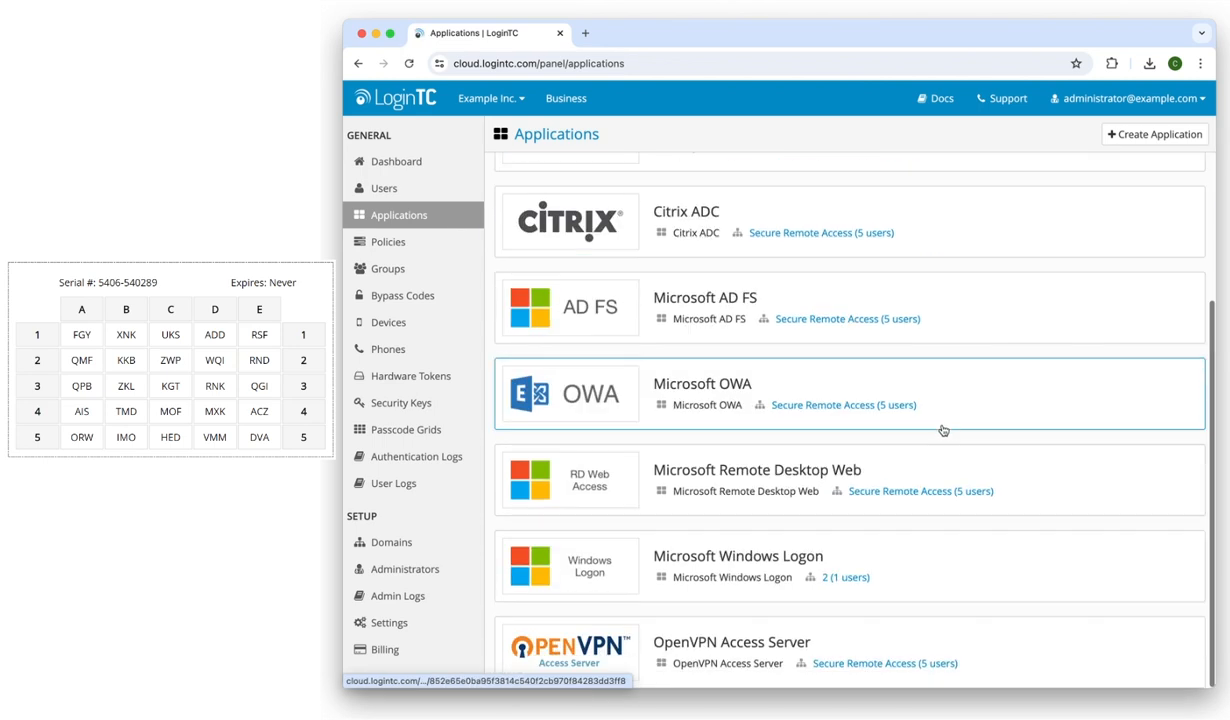
{"action": "left_click", "coordinate": [993, 392]}
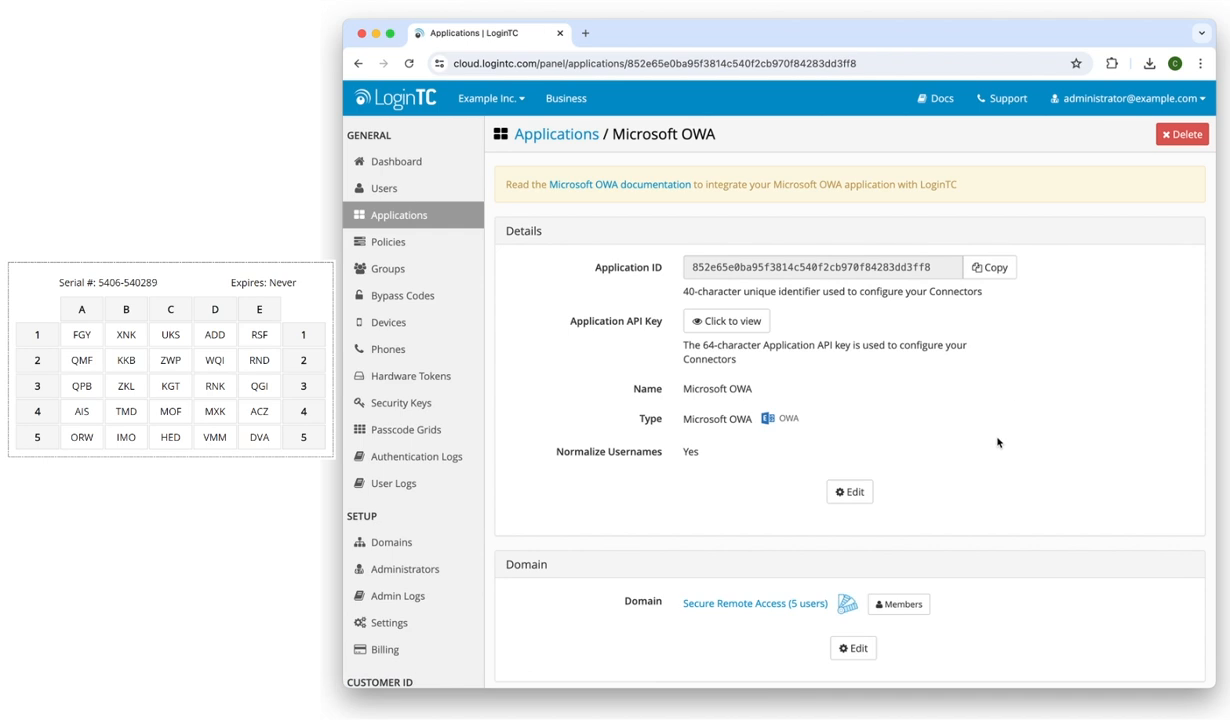
{"action": "scroll", "coordinate": [997, 443], "scroll_direction": "down", "scroll_amount": 10}
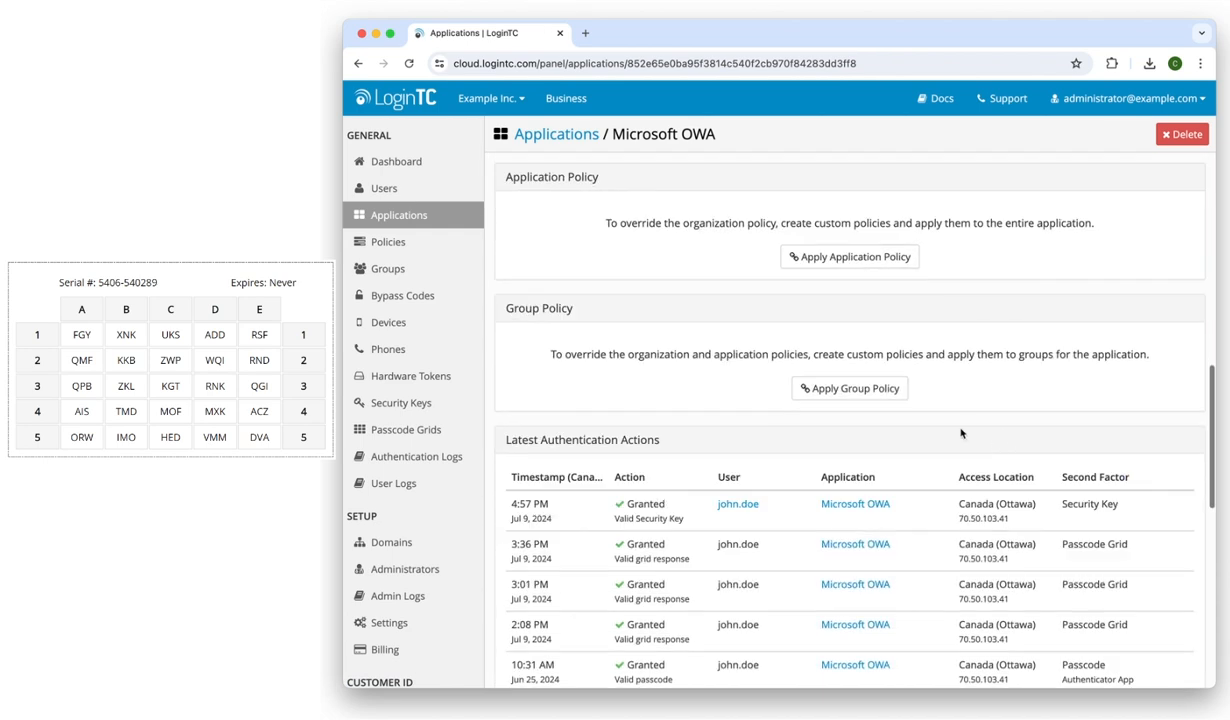
{"action": "left_click", "coordinate": [860, 256]}
{"action": "left_click", "coordinate": [885, 194]}
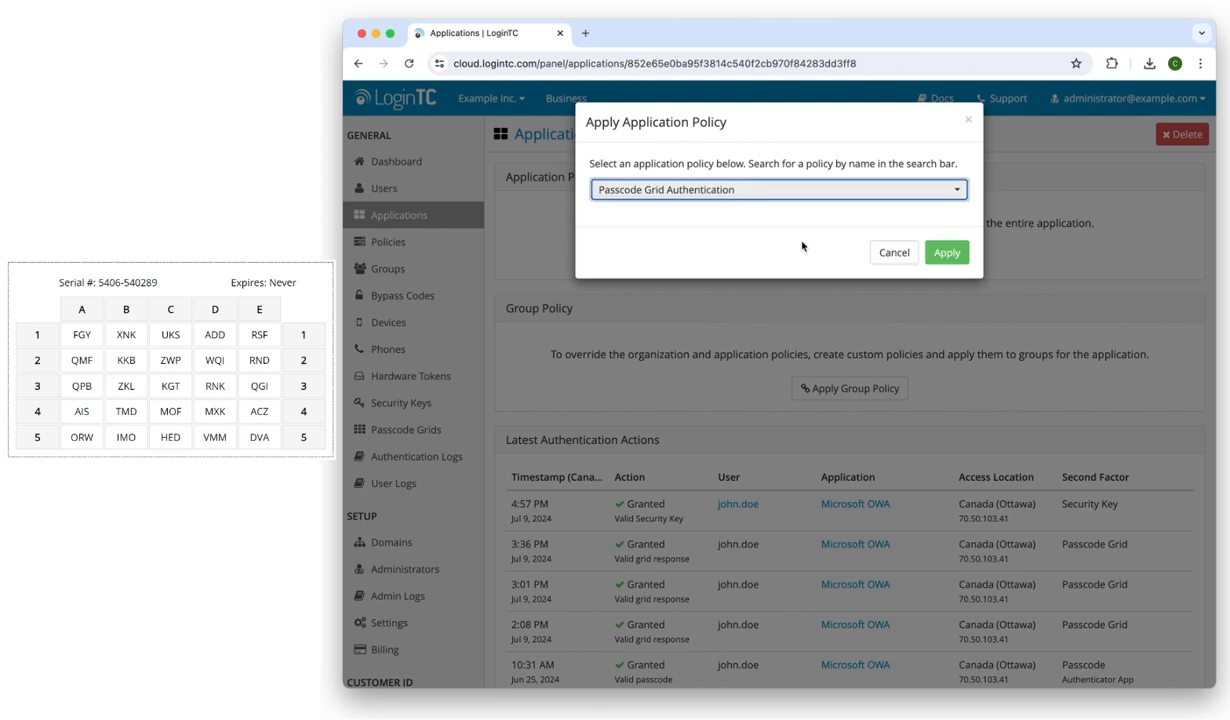
{"action": "left_click", "coordinate": [945, 255]}
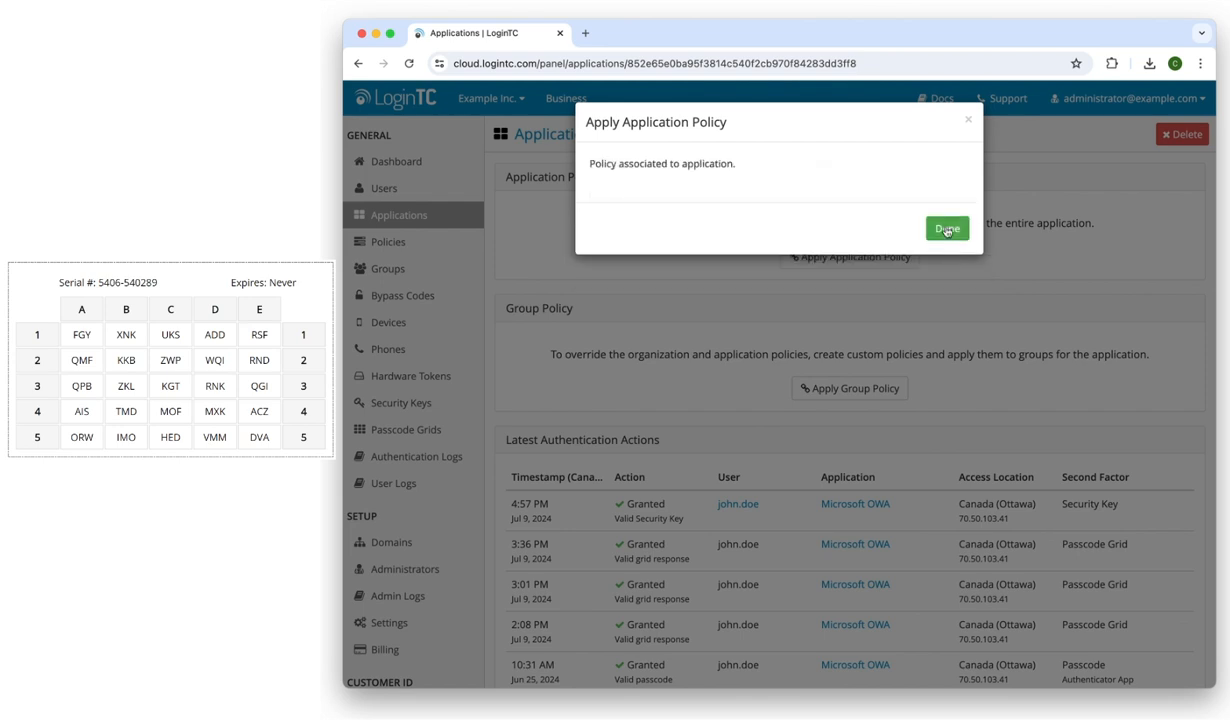
{"action": "left_click", "coordinate": [946, 228]}
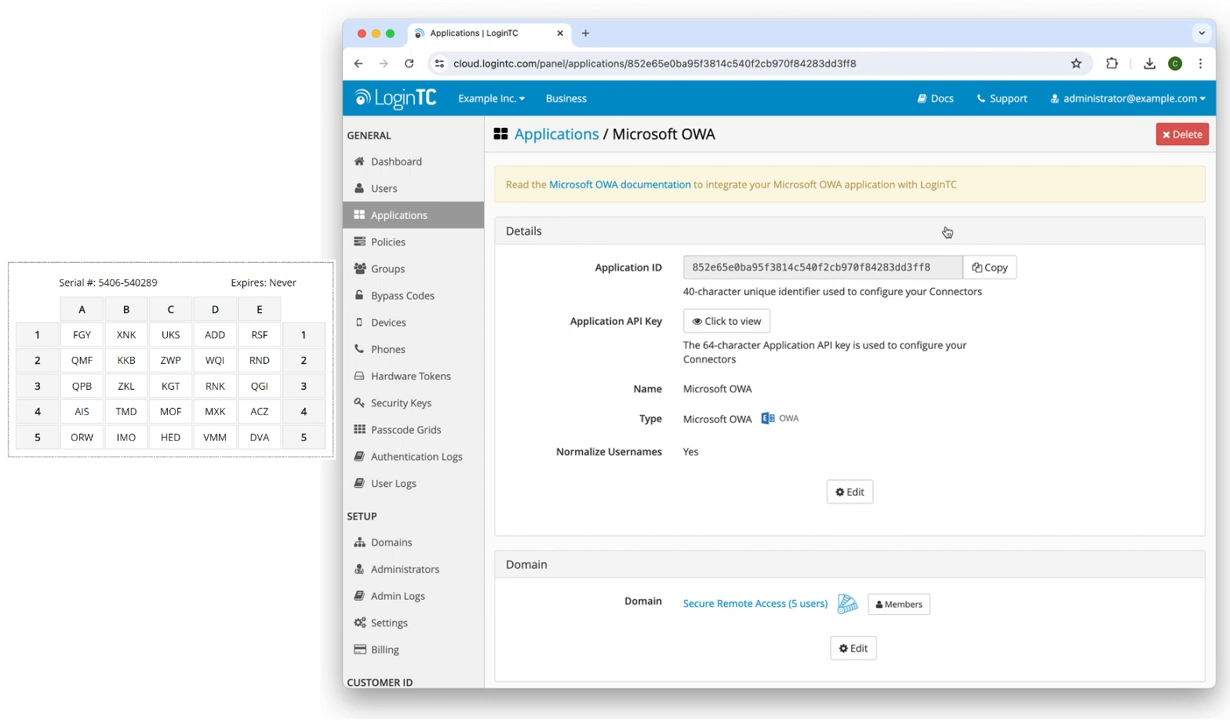
Open the OWA sign-in page in a new tab and sign in with the user's domain account and password
{"action": "left_click", "coordinate": [585, 33]}
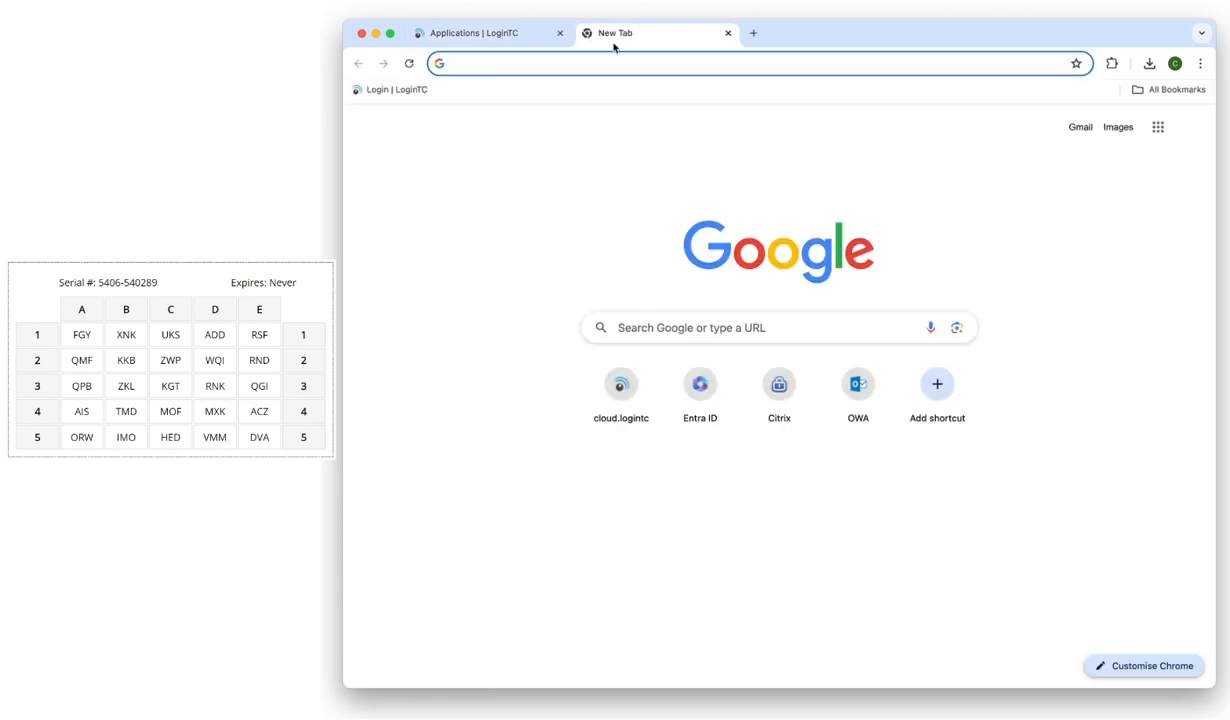
{"action": "left_click", "coordinate": [858, 384]}
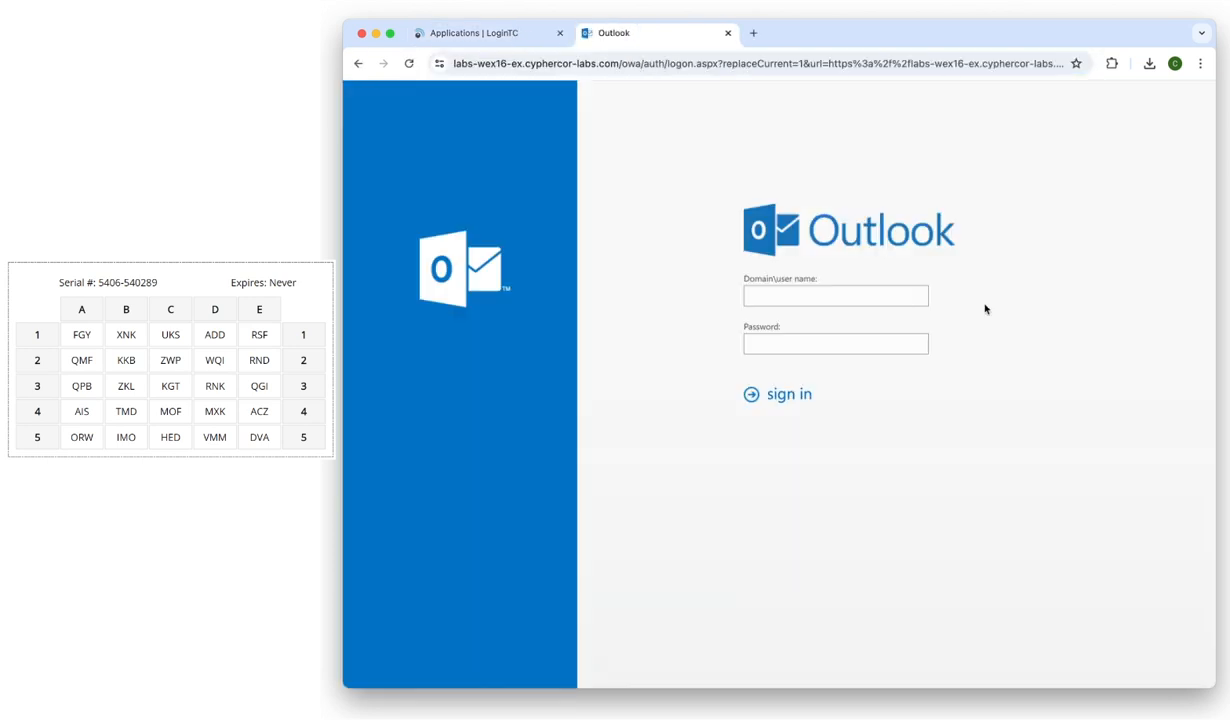
{"action": "left_click", "coordinate": [873, 296]}
{"action": "type", "text": "LABS-WEX16\\"}
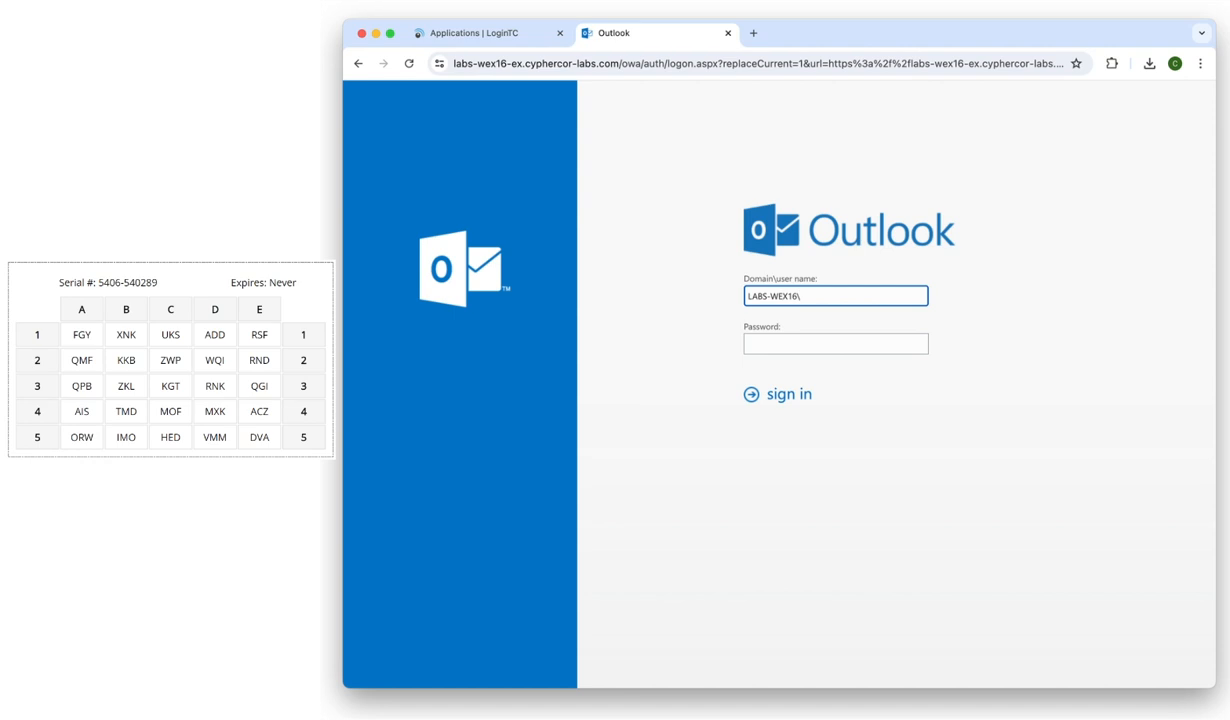
{"action": "type", "text": "john.doe"}
{"action": "key", "text": "Tab"}
{"action": "type", "text": "••••••••••"}
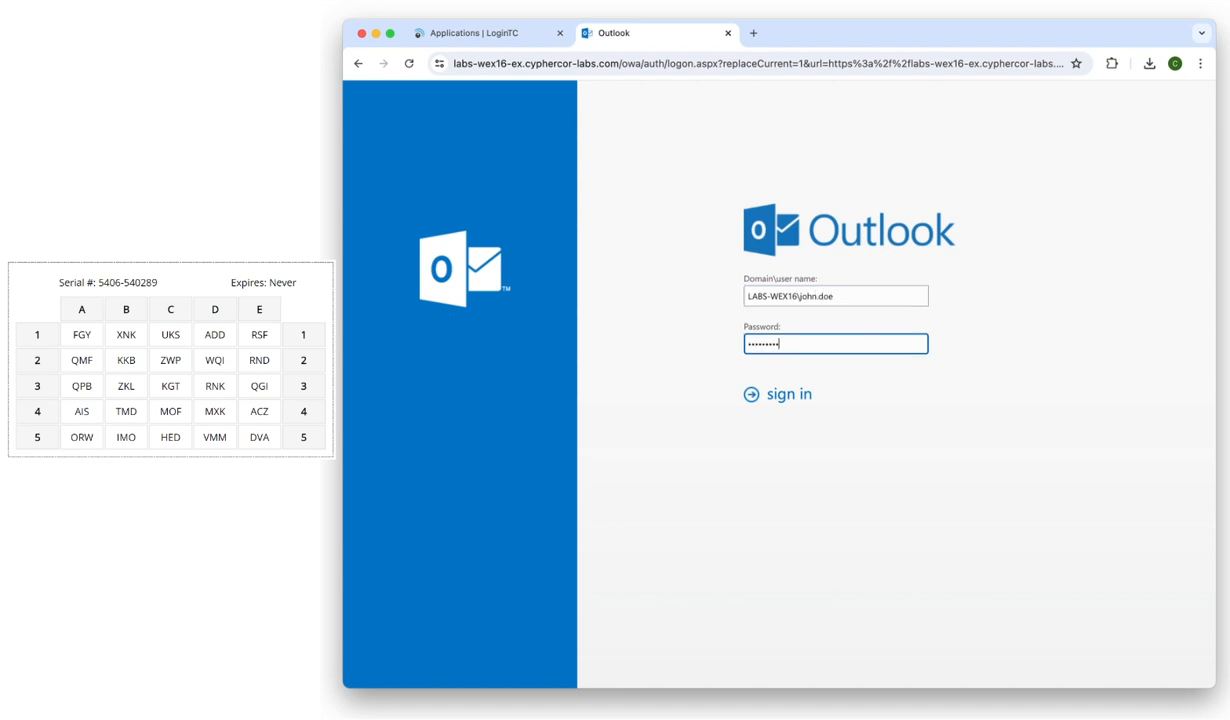
{"action": "left_click", "coordinate": [810, 395]}
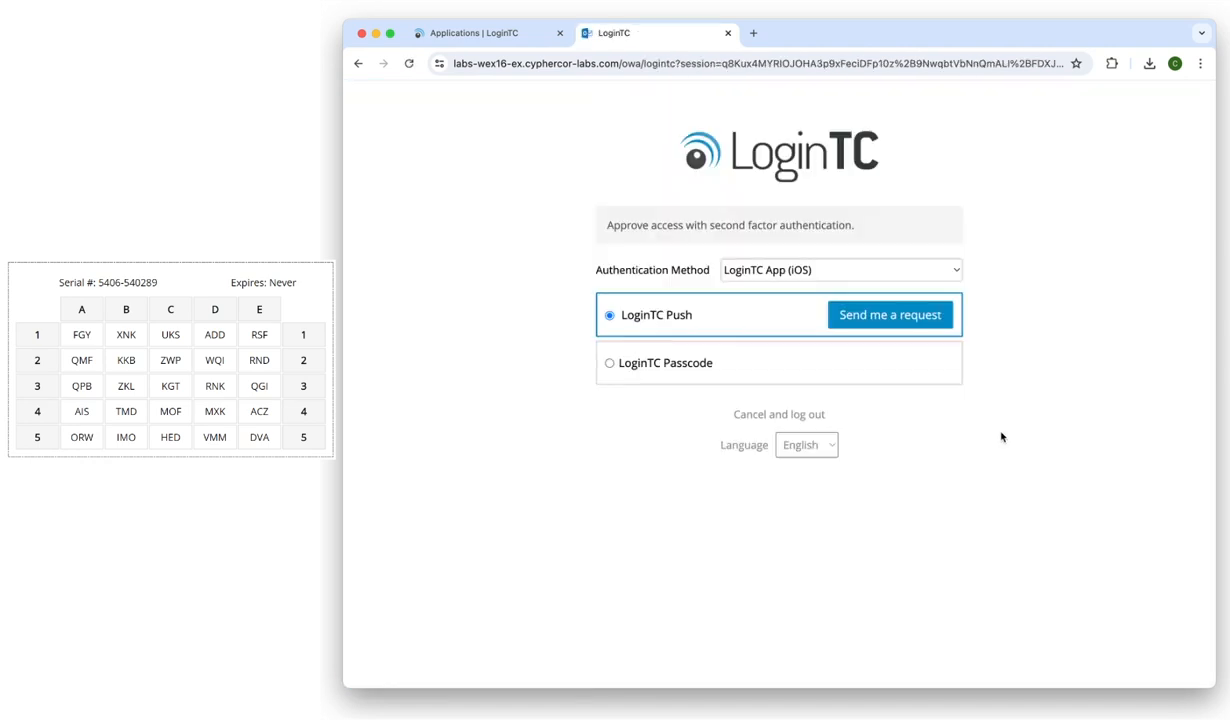
Choose Passcode Grid and enter FGY, RSF and MOF for grid cells A1, E1 and C4
{"action": "left_click", "coordinate": [947, 269]}
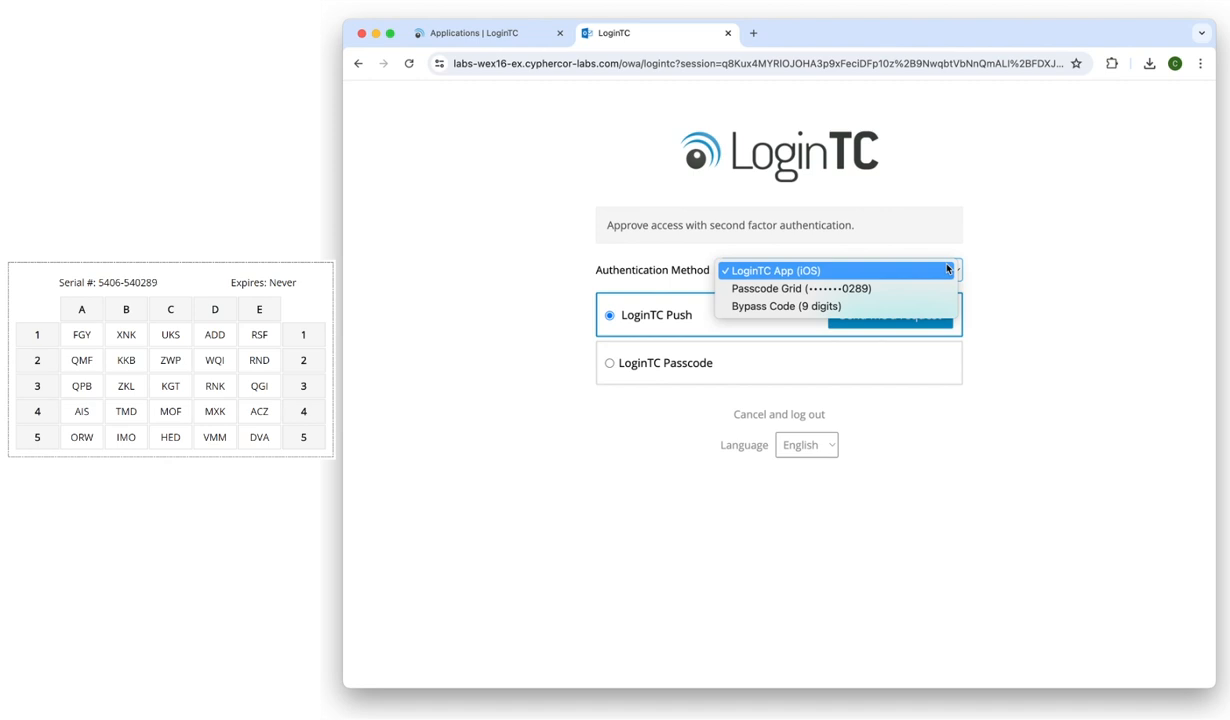
{"action": "left_click", "coordinate": [940, 288]}
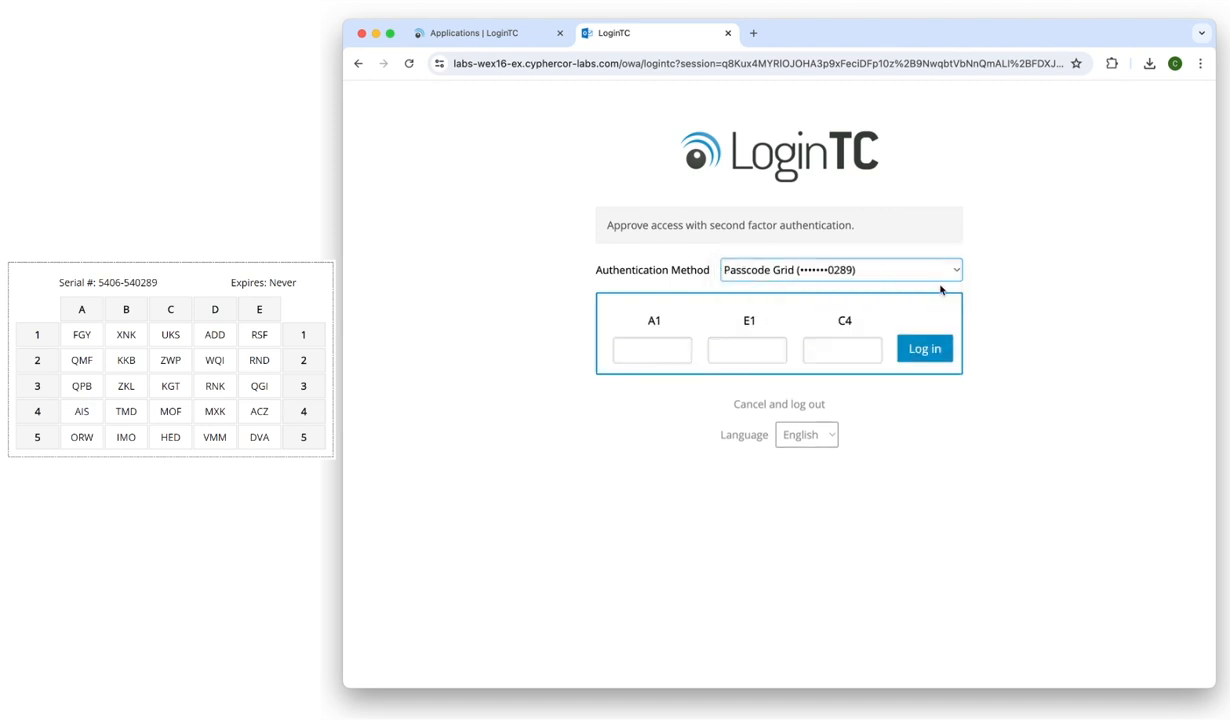
{"action": "left_click", "coordinate": [628, 338]}
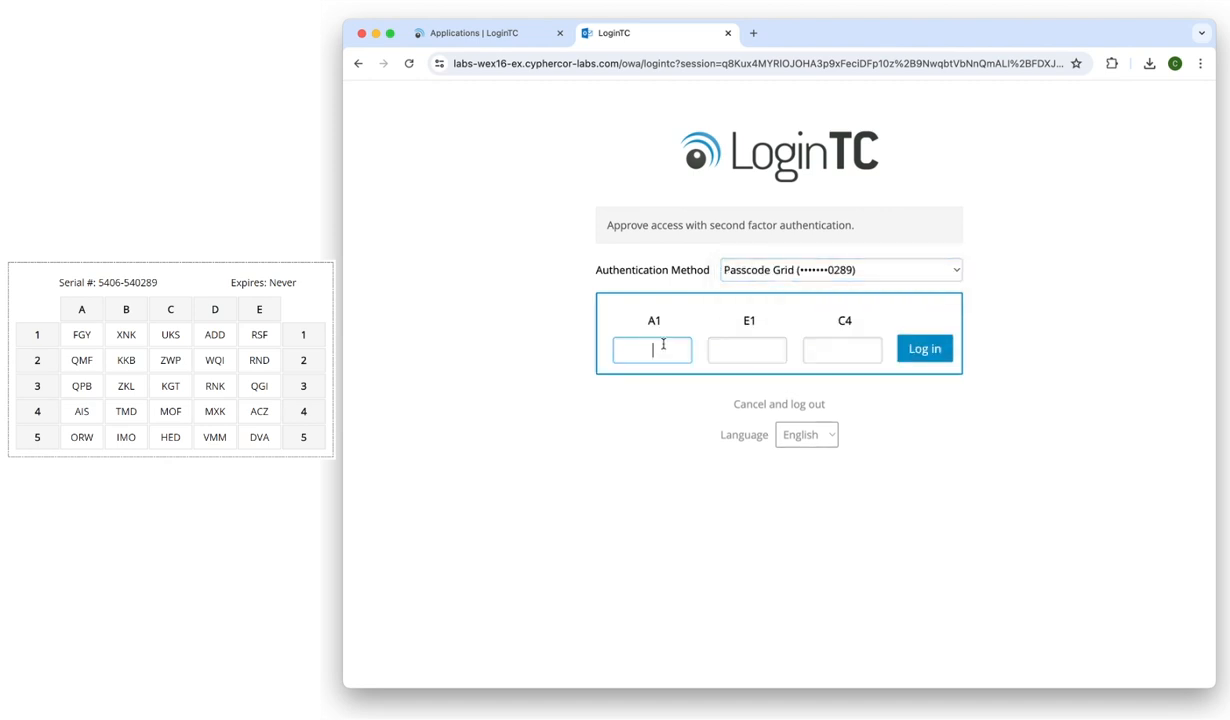
{"action": "type", "text": "FGY"}
{"action": "key", "text": "Tab"}
{"action": "type", "text": "RSF"}
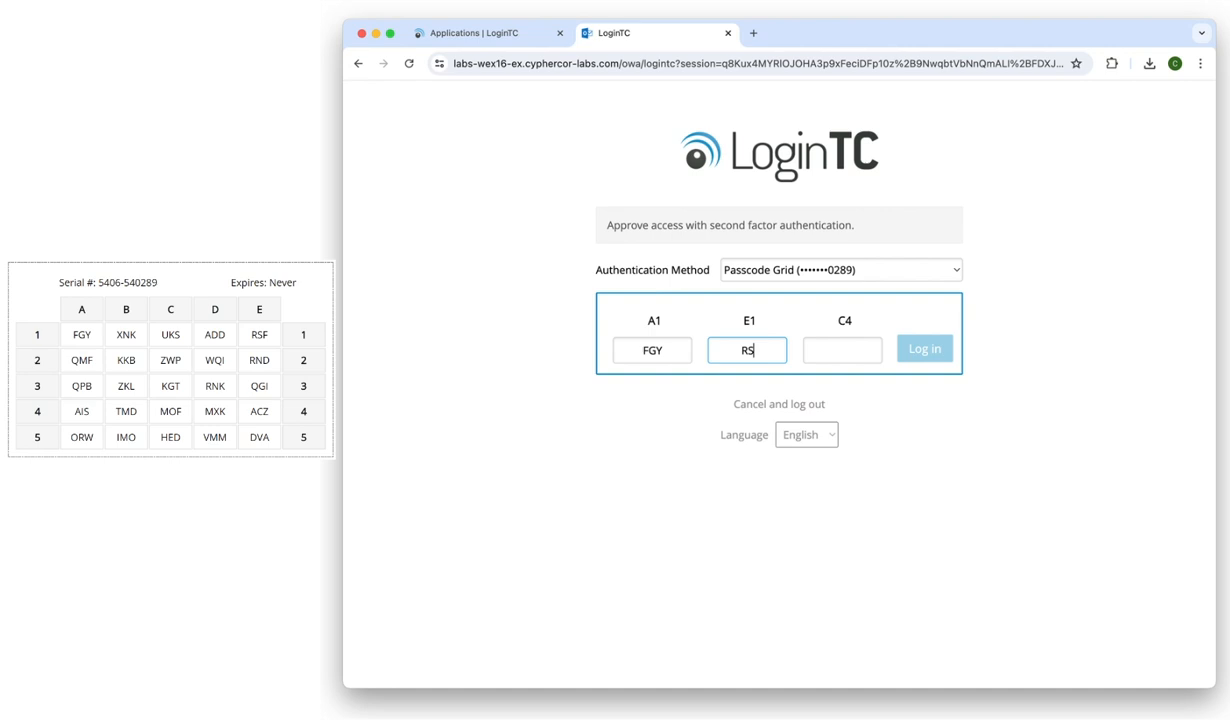
{"action": "key", "text": "Tab"}
{"action": "type", "text": "MOF"}
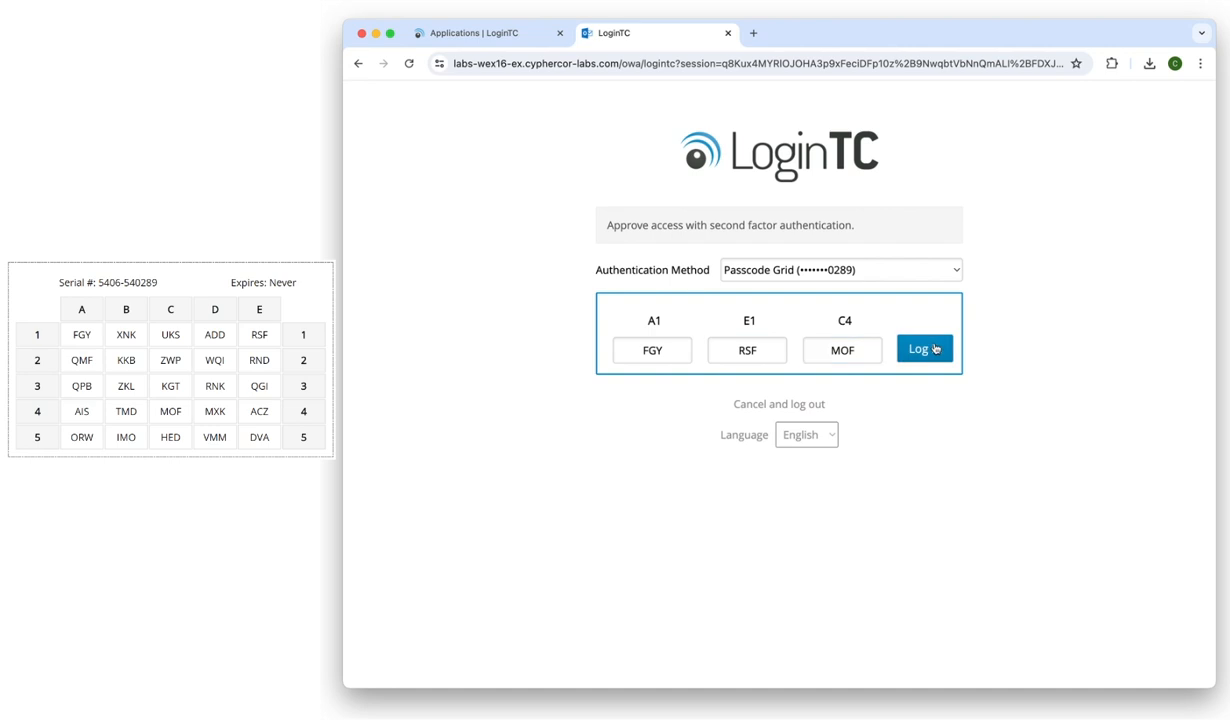
Submit the grid codes to open the OWA inbox, then view LoginTC's authentication logs
{"action": "left_click", "coordinate": [935, 348]}
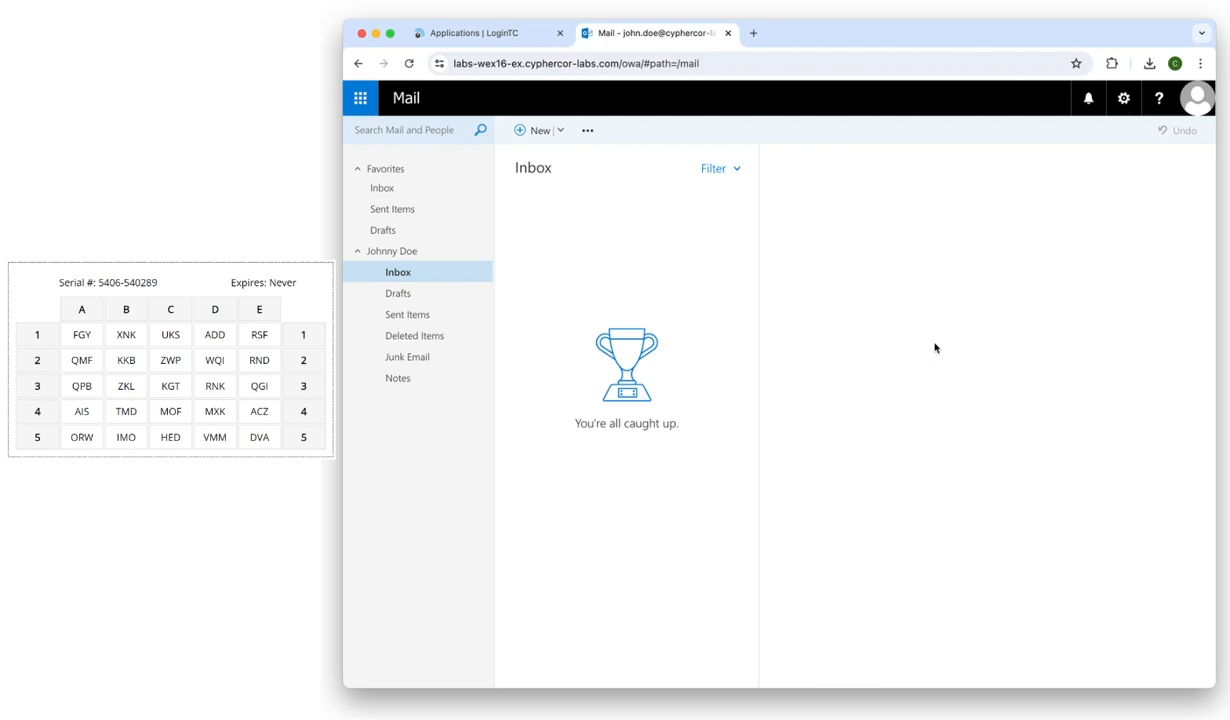
{"action": "left_click", "coordinate": [527, 38]}
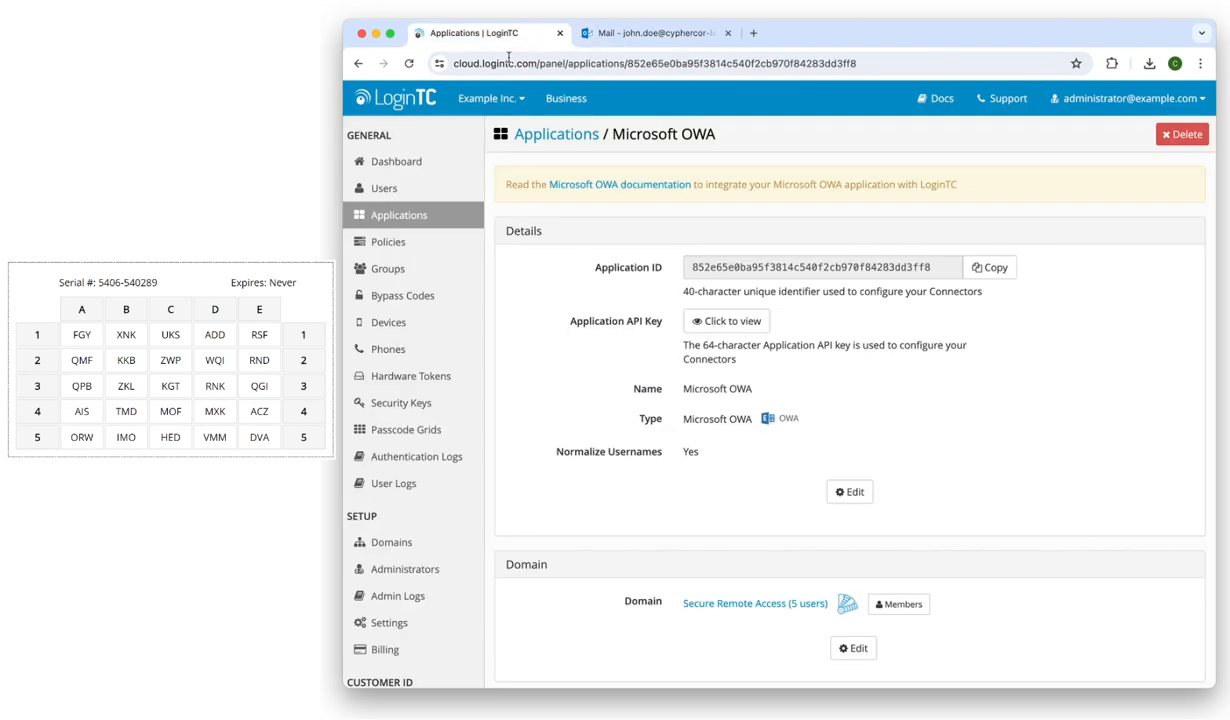
{"action": "left_click", "coordinate": [428, 465]}
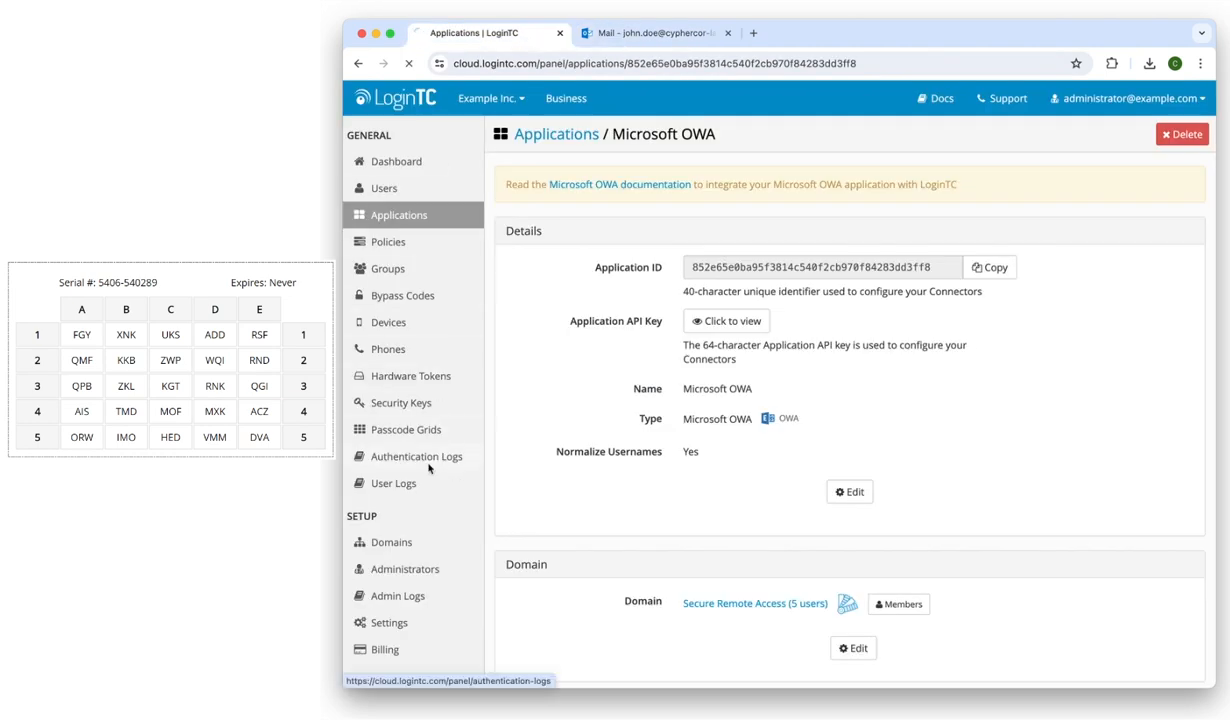